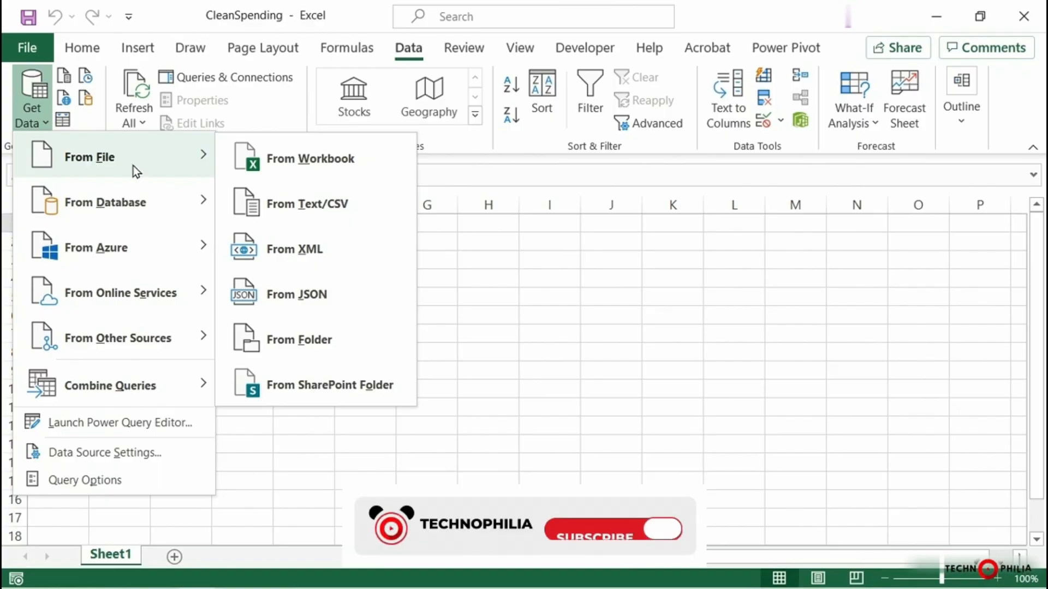
# Import the Original Data sheet from the Spending Trends Survey workbook in CH06 > 06_03, opening it for transformation
pyautogui.click(349, 161)
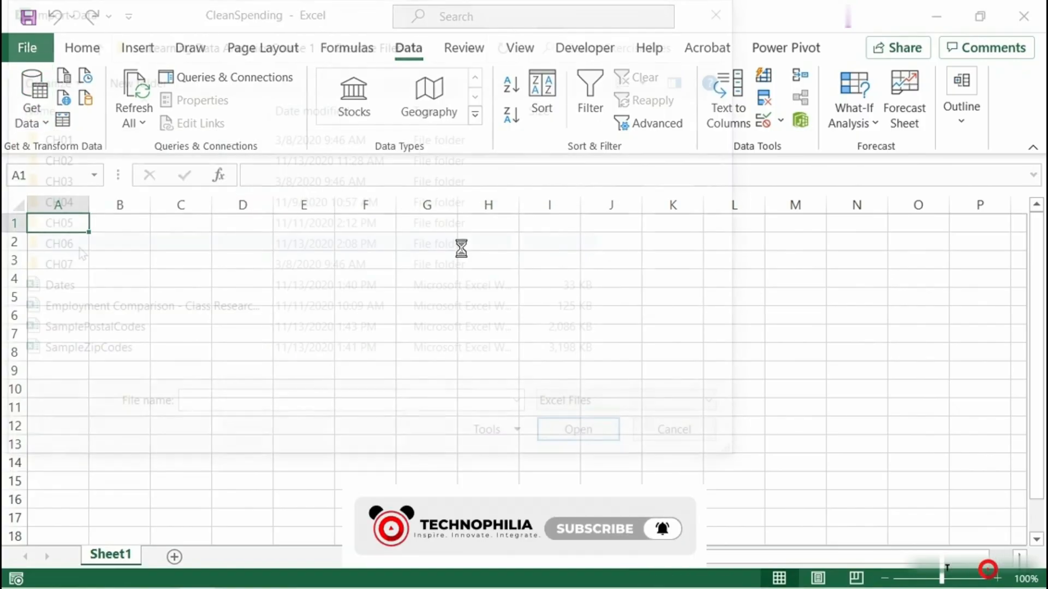
pyautogui.doubleClick(80, 248)
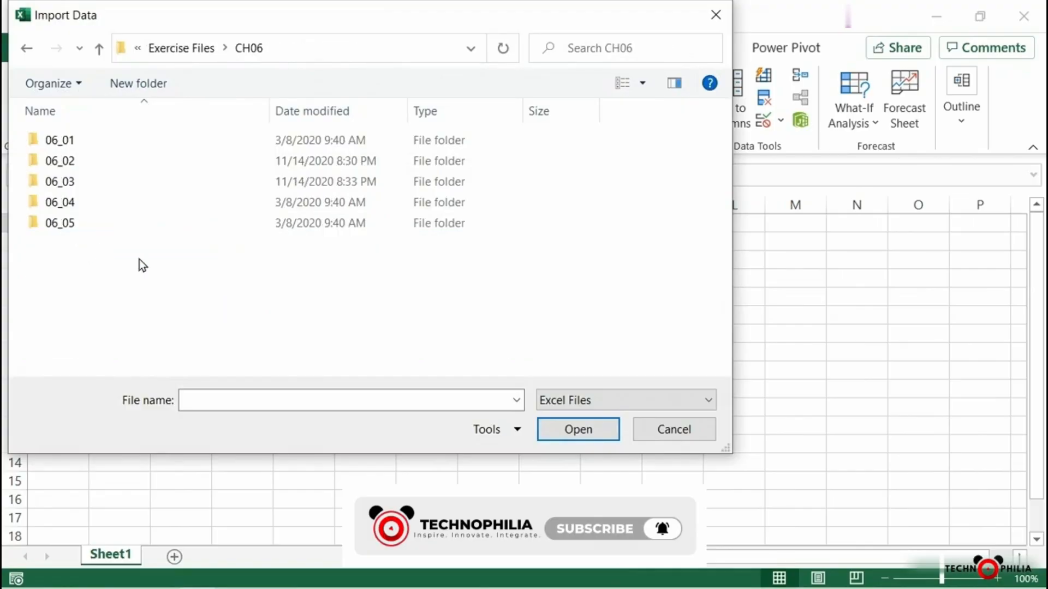
pyautogui.doubleClick(84, 182)
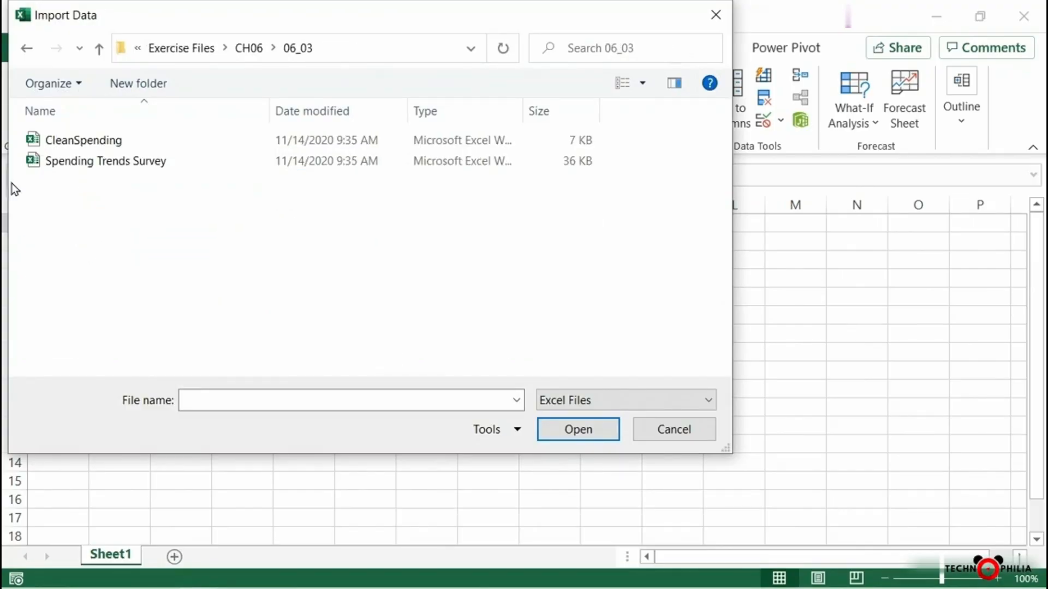
pyautogui.click(142, 164)
pyautogui.doubleClick(142, 165)
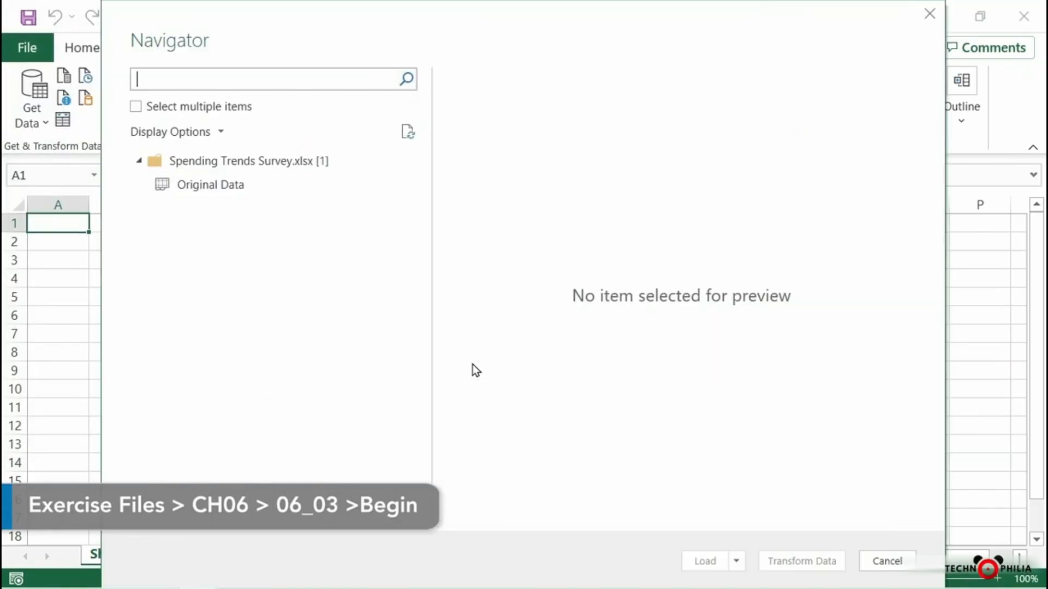
pyautogui.click(209, 185)
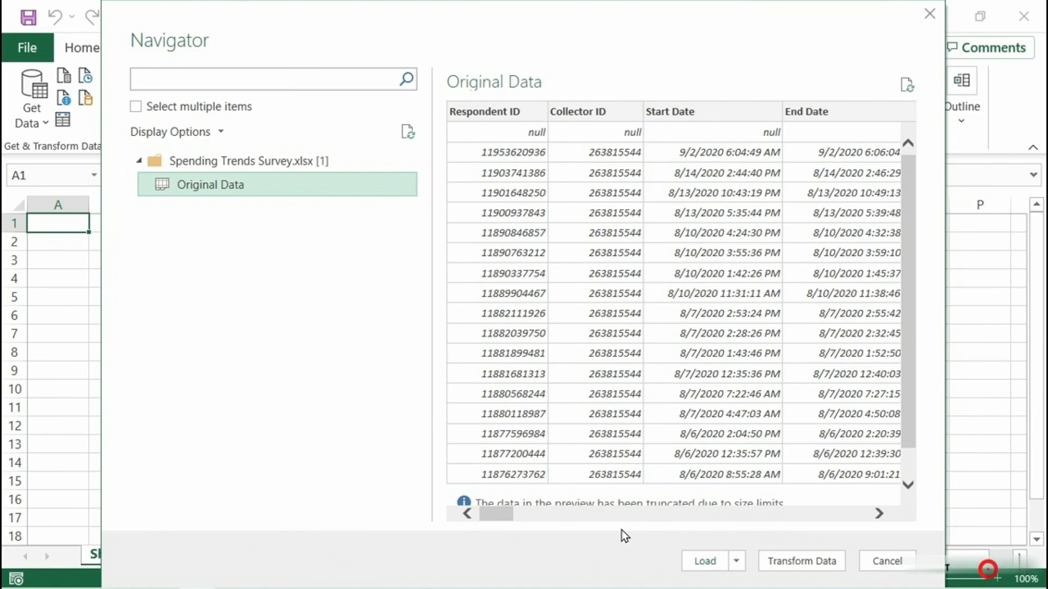
pyautogui.click(800, 560)
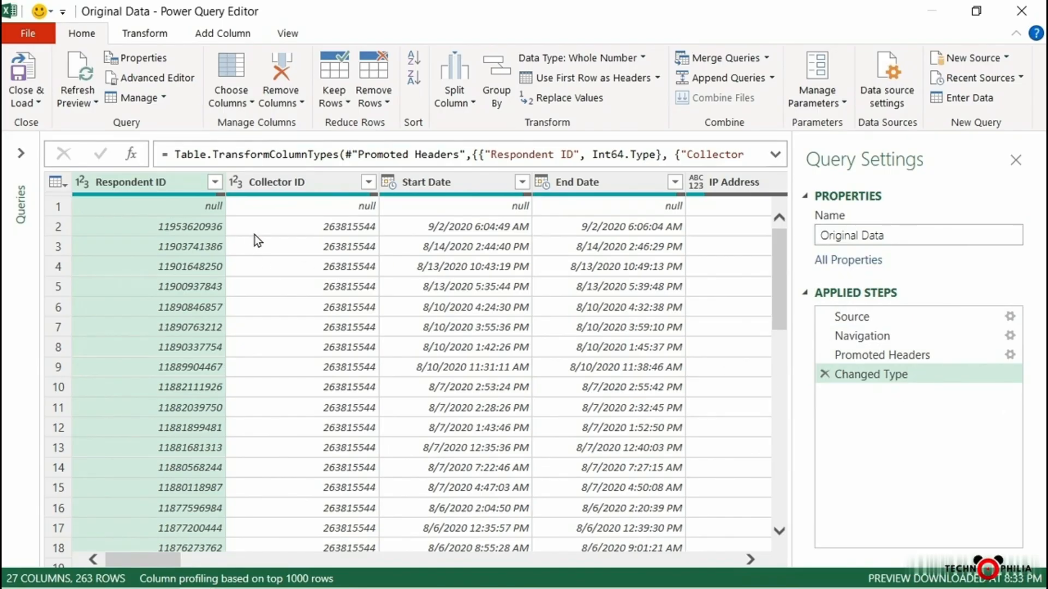
# Remove the Collector ID and End Date columns from the query
pyautogui.rightClick(306, 185)
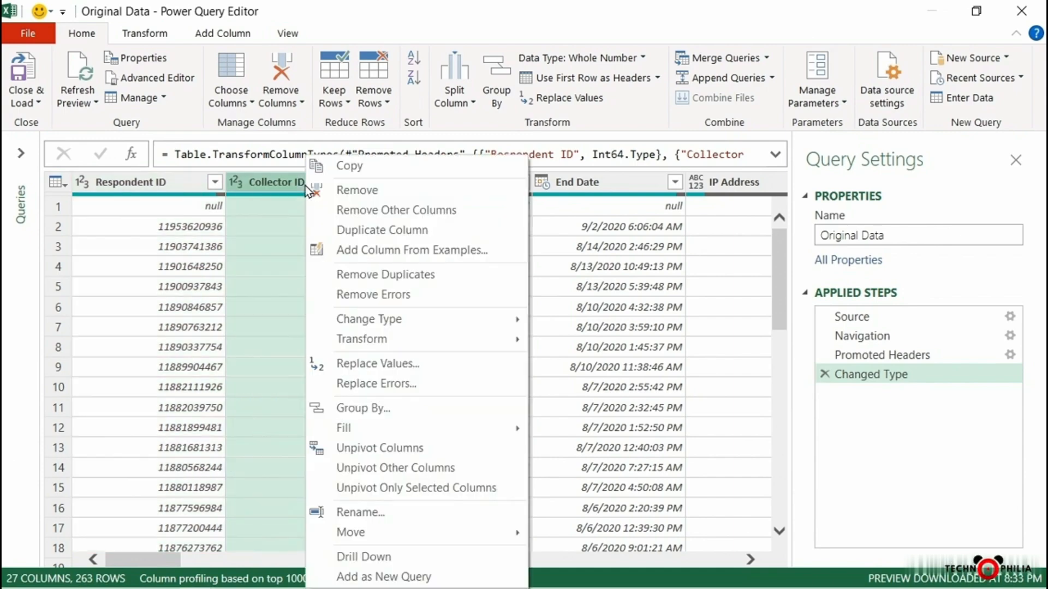
pyautogui.click(378, 191)
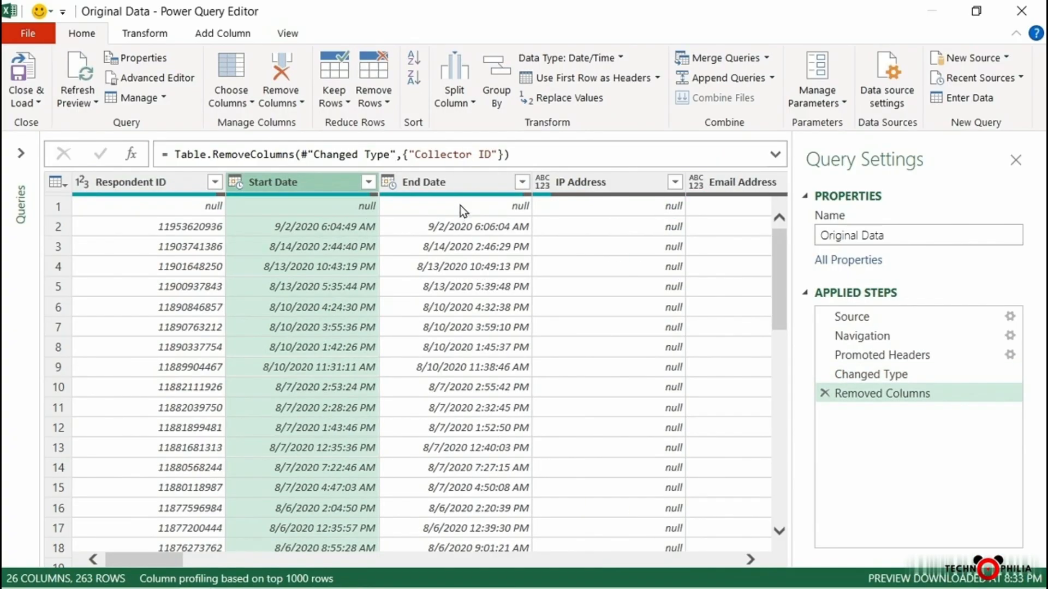
pyautogui.rightClick(467, 184)
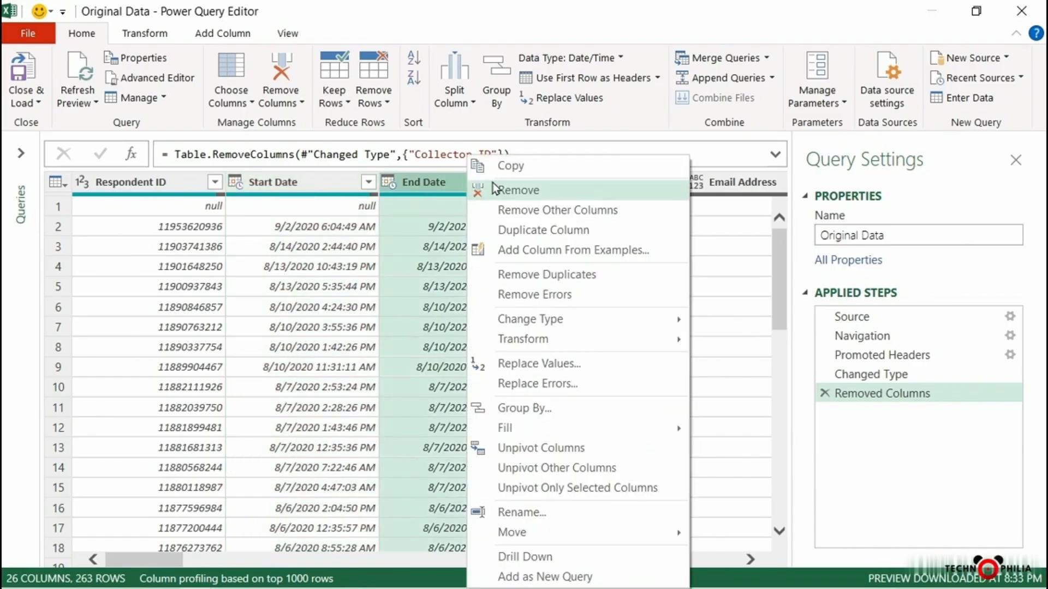
pyautogui.click(510, 192)
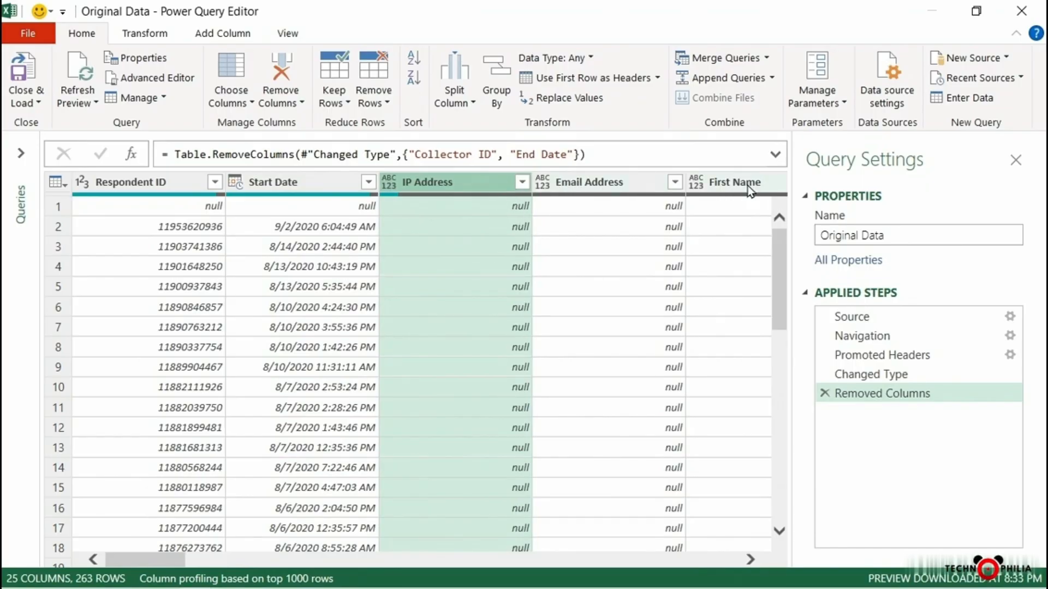
# Choose the columns to keep, excluding IP Address, Email Address, First Name, Last Name and Custom Data 1
pyautogui.click(233, 67)
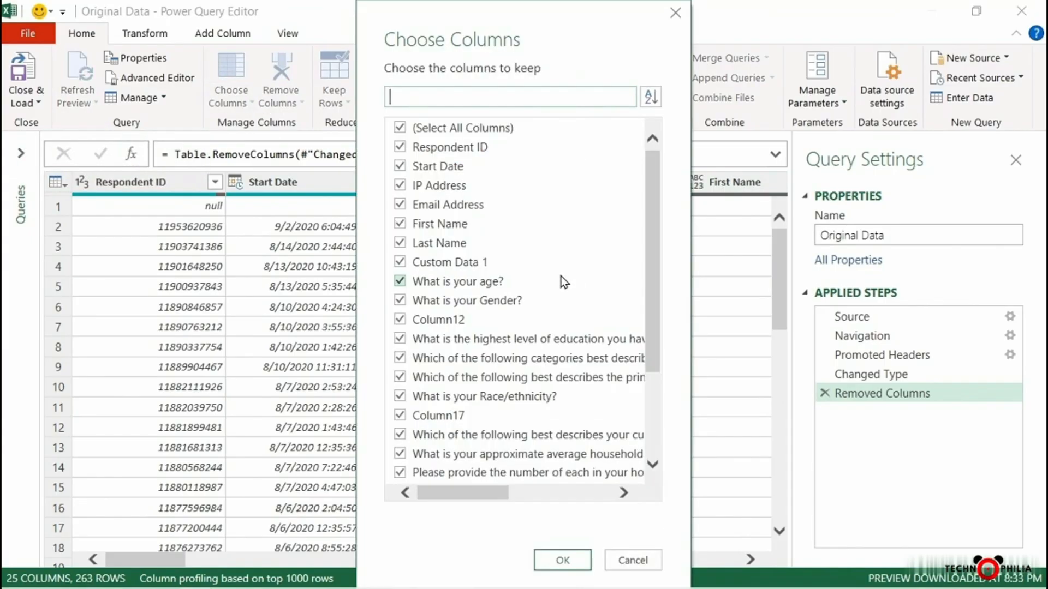
pyautogui.click(400, 185)
pyautogui.click(400, 207)
pyautogui.click(400, 225)
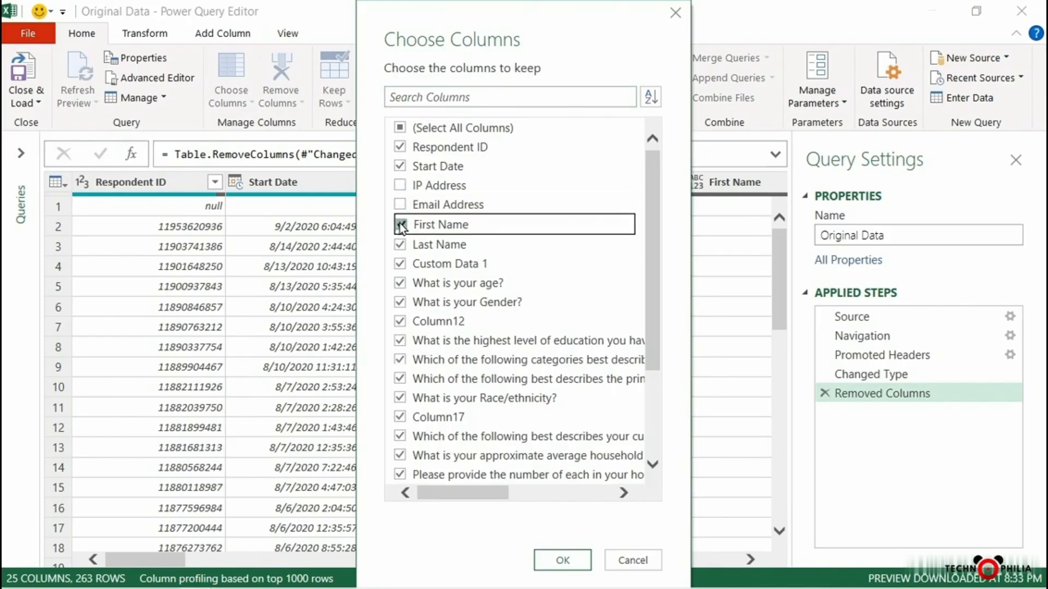
pyautogui.click(400, 244)
pyautogui.click(402, 265)
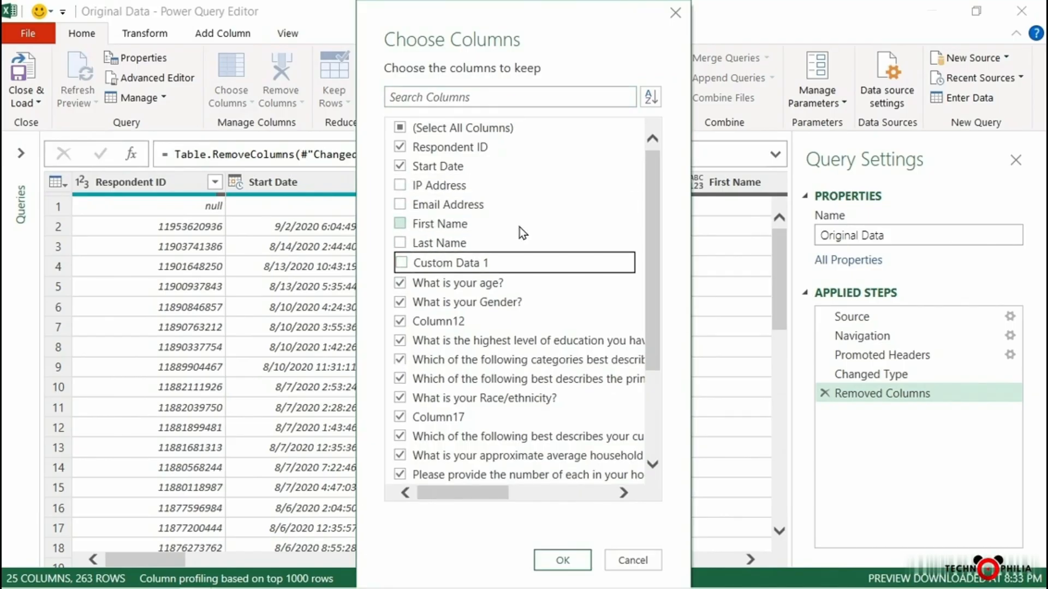
pyautogui.click(564, 561)
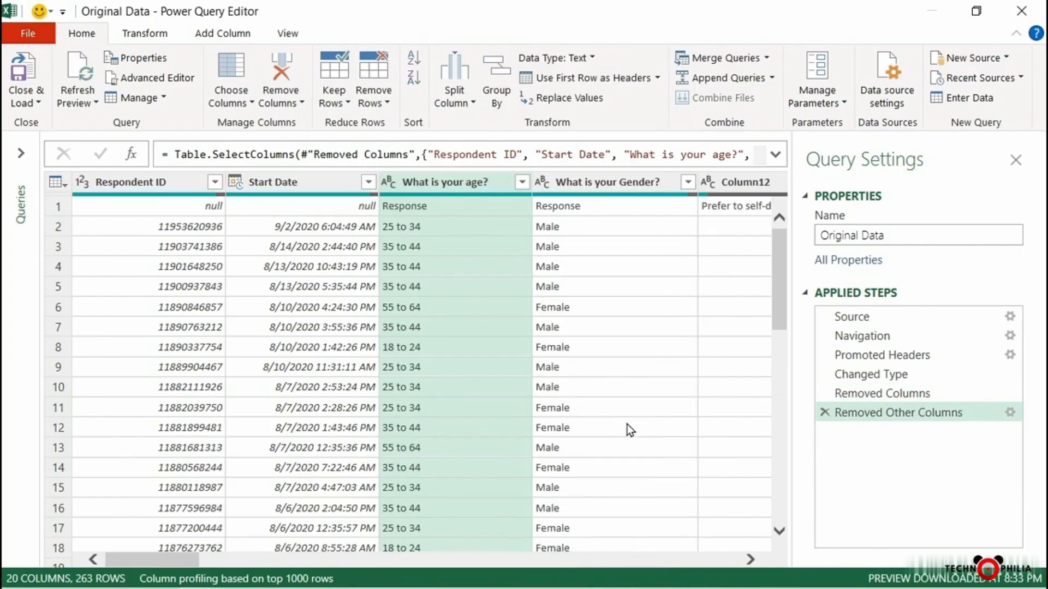
# Review the Removed Columns step and the column selection stored in the Removed Other Columns step
pyautogui.click(893, 392)
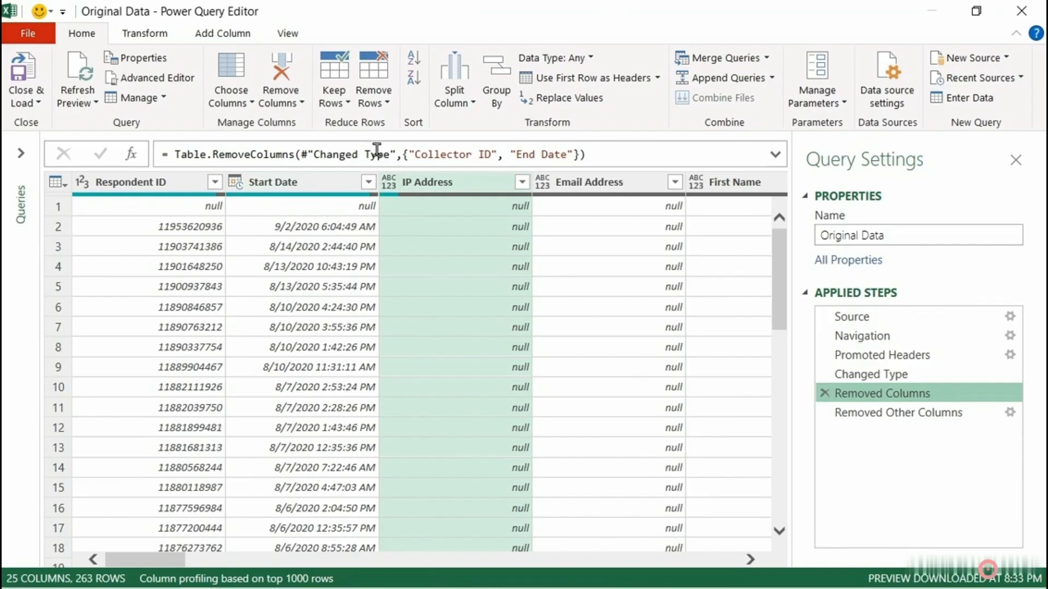
pyautogui.click(916, 414)
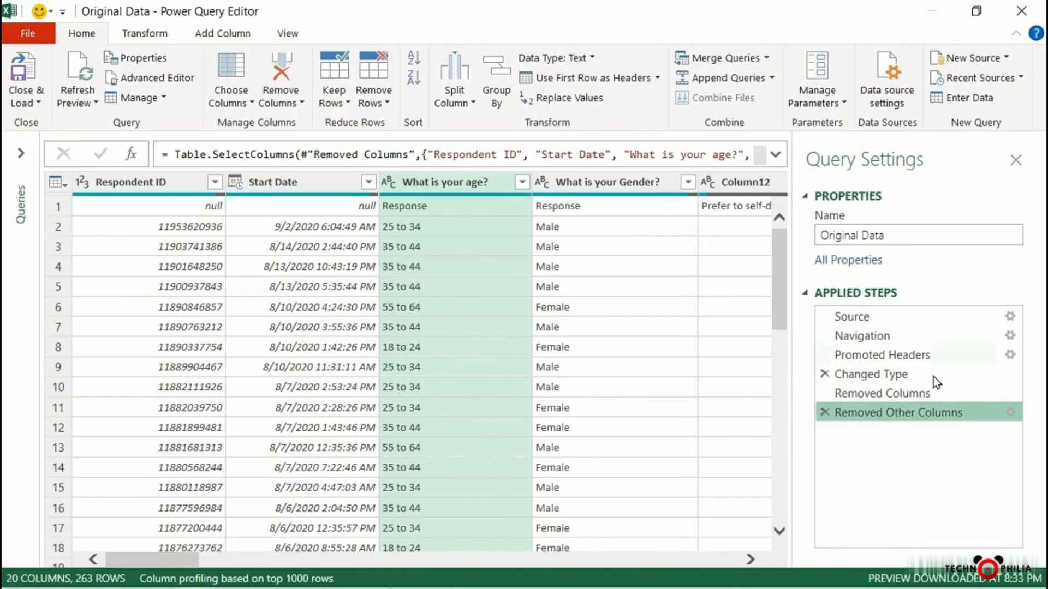
pyautogui.click(1010, 413)
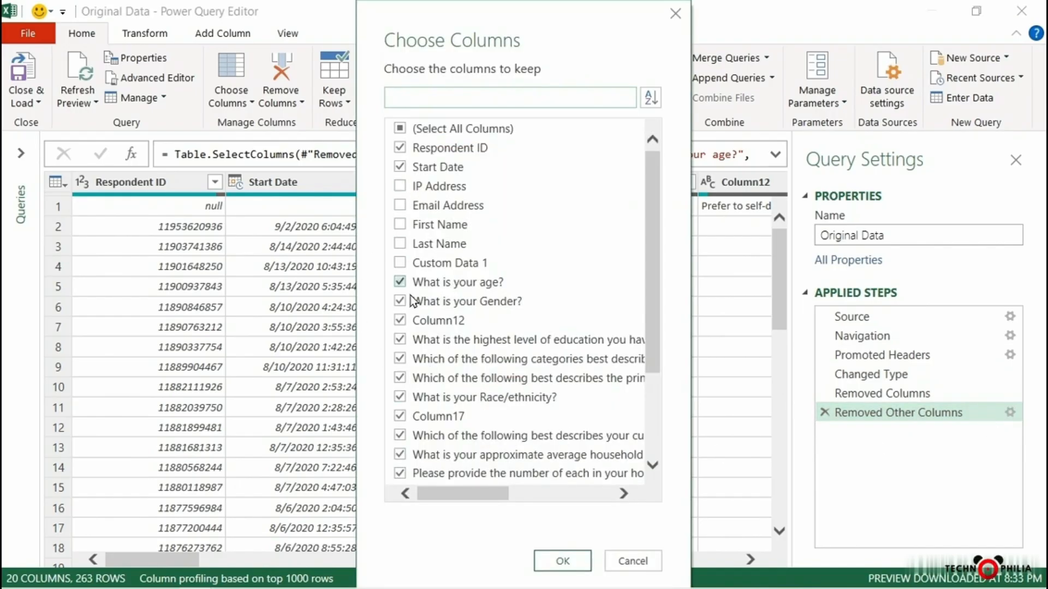
pyautogui.click(569, 557)
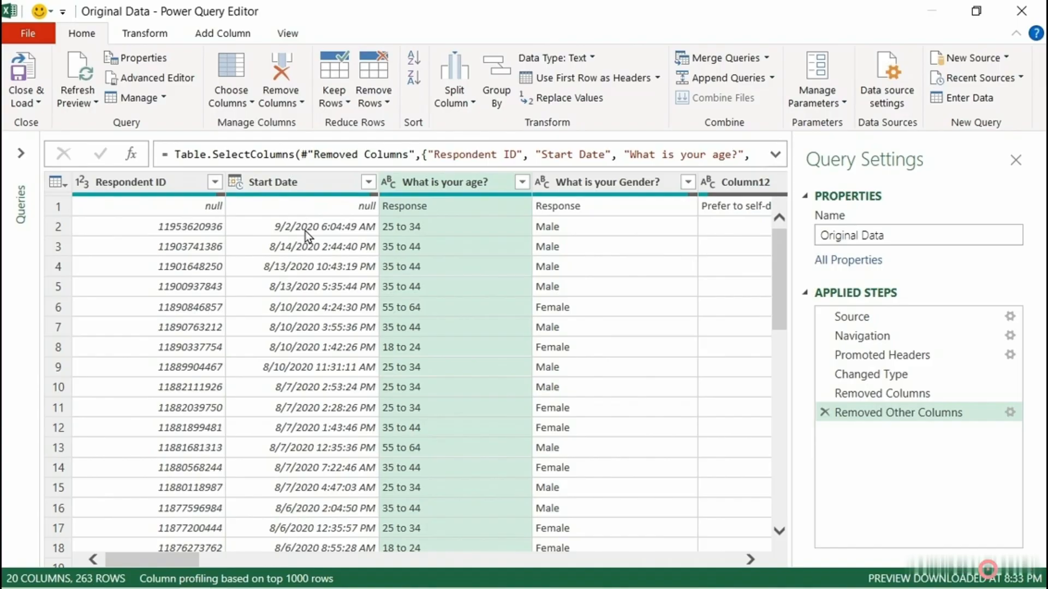
# Change the Start Date column's data type to Date and rename the resulting applied step as ChangedDateRemTime
pyautogui.click(236, 185)
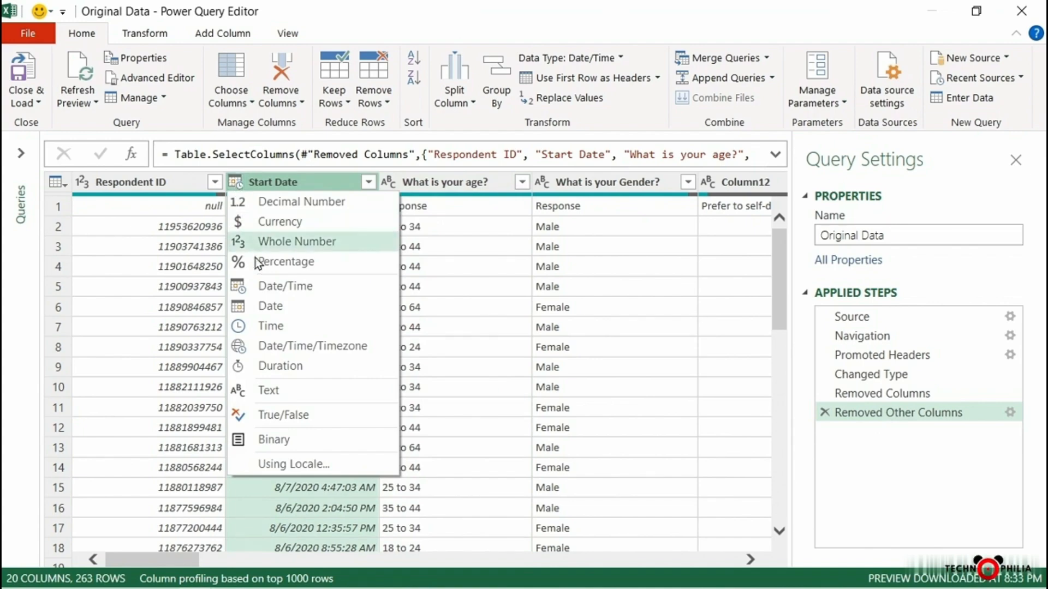
pyautogui.click(260, 305)
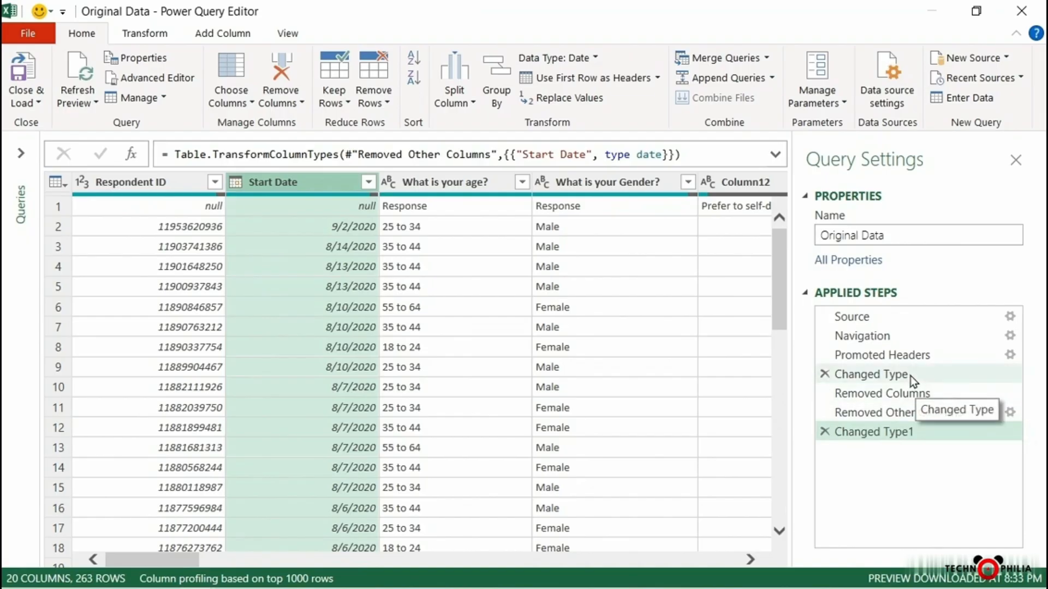
pyautogui.rightClick(899, 435)
pyautogui.click(931, 403)
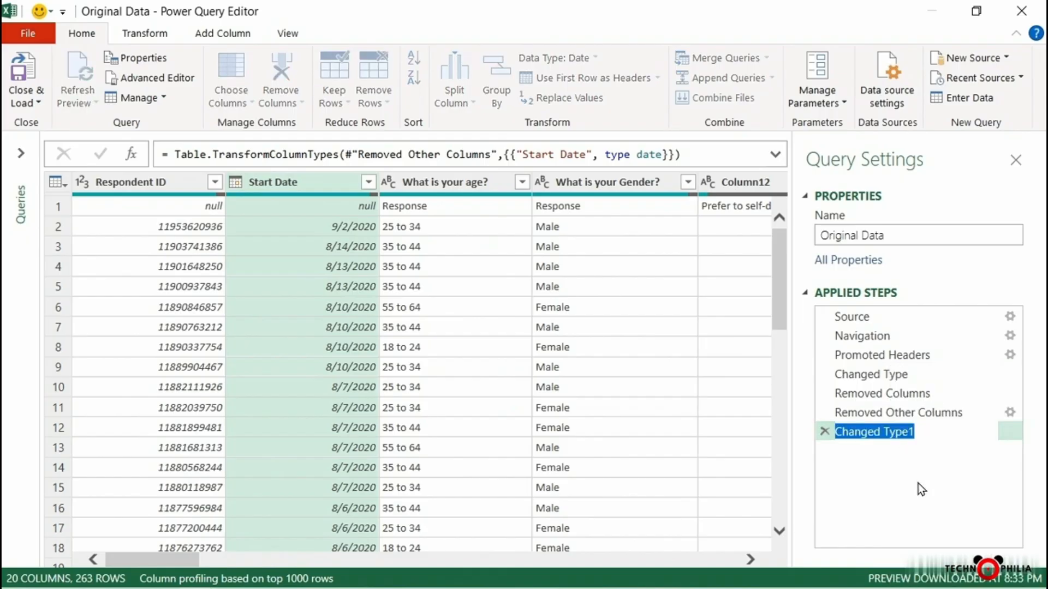
pyautogui.write('C')
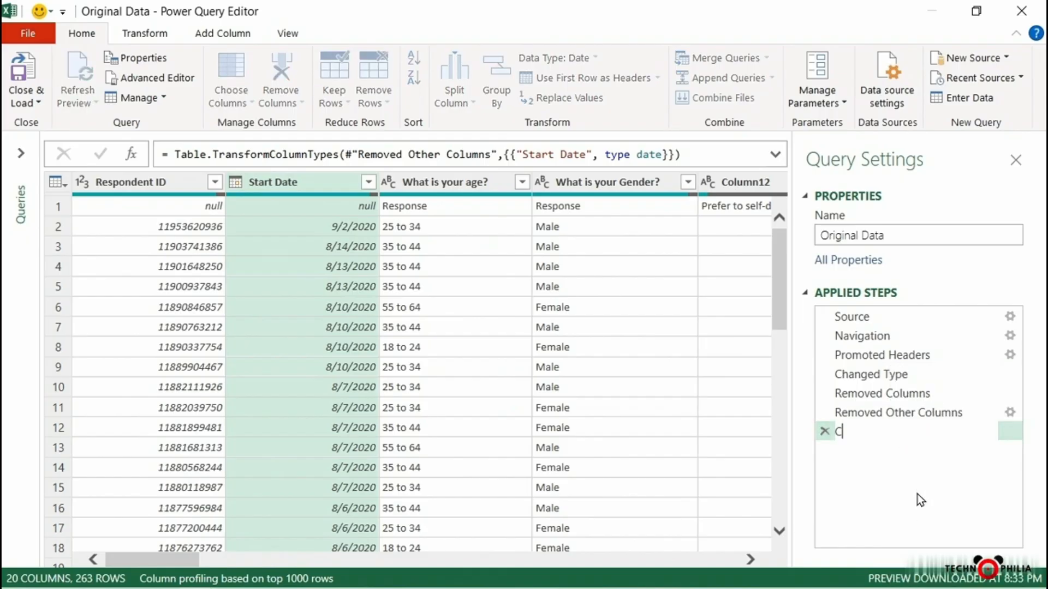
pyautogui.write('hangedDate')
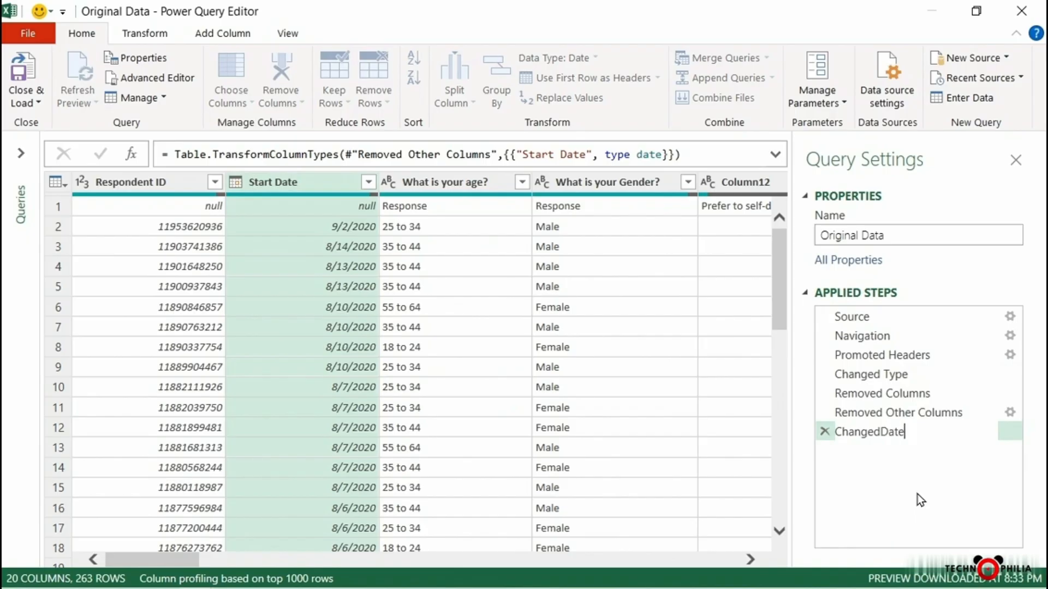
pyautogui.write('RemTime')
pyautogui.press('Return')
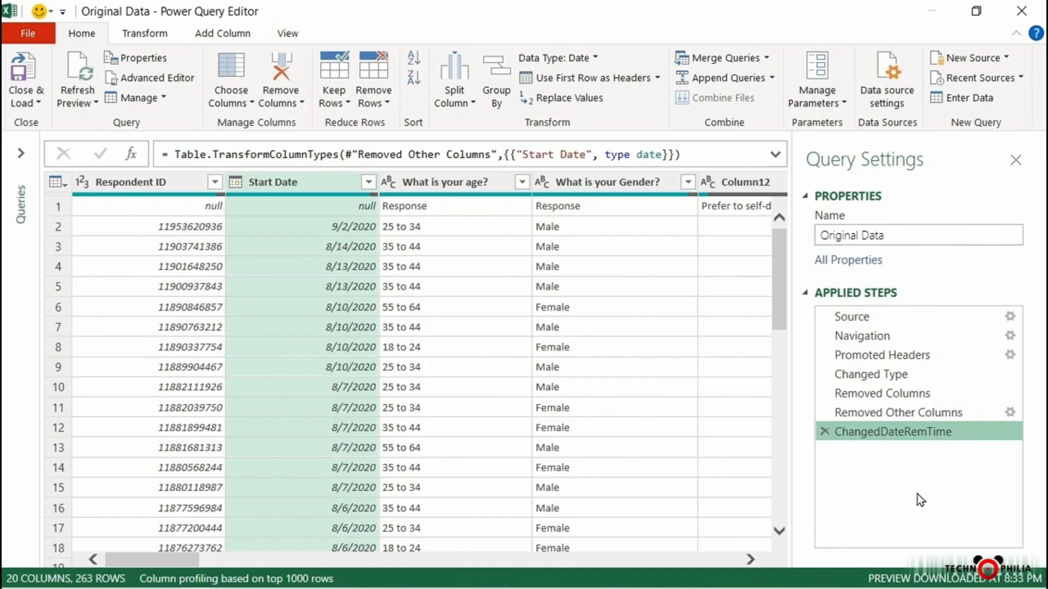
# Rename the "What is your age?" column as Age
pyautogui.click(446, 185)
pyautogui.doubleClick(446, 185)
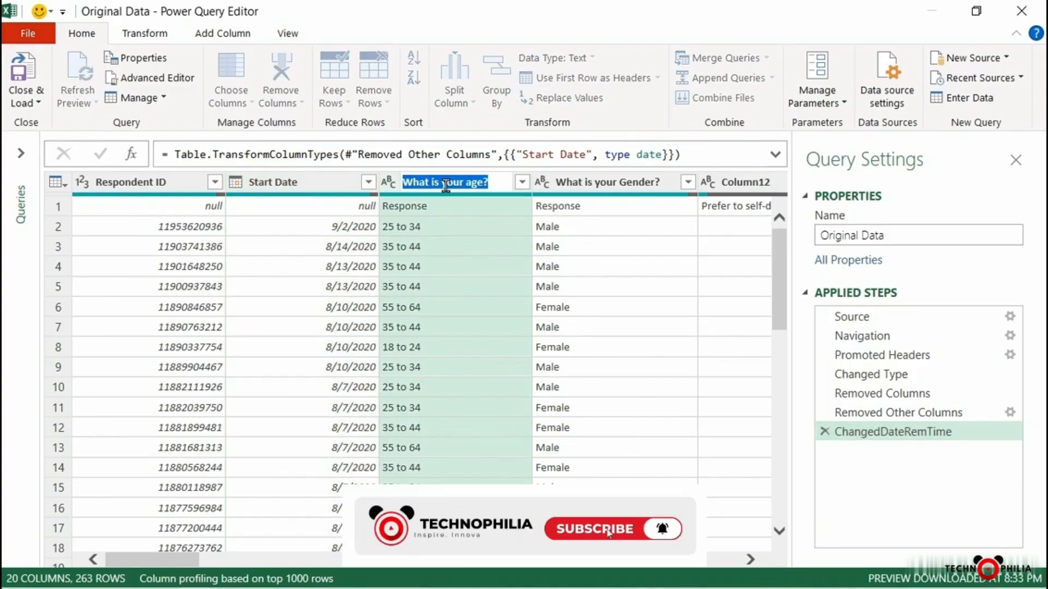
pyautogui.write('A')
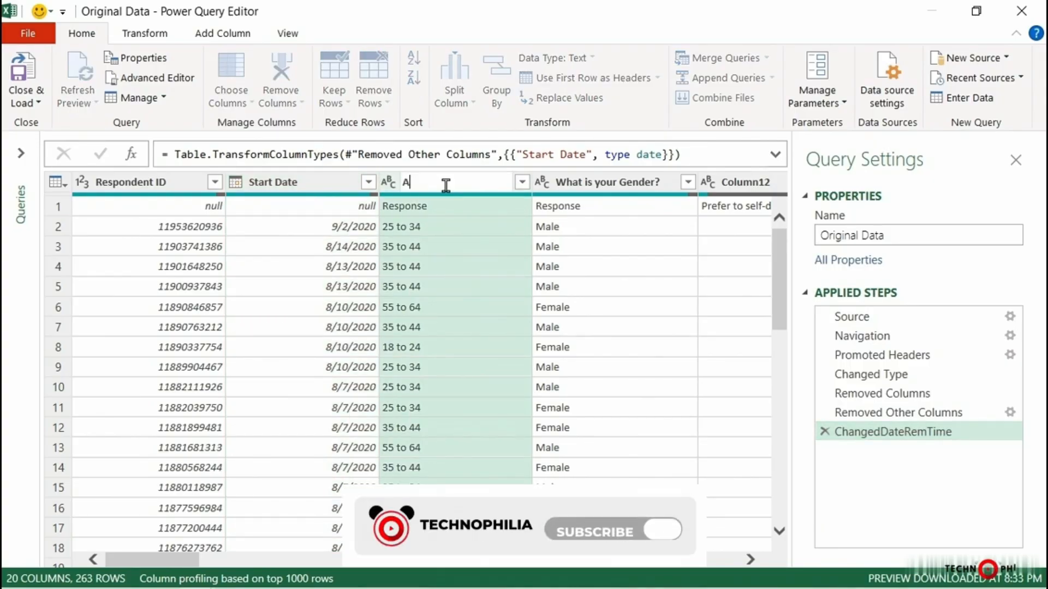
pyautogui.write('ge')
pyautogui.press('Return')
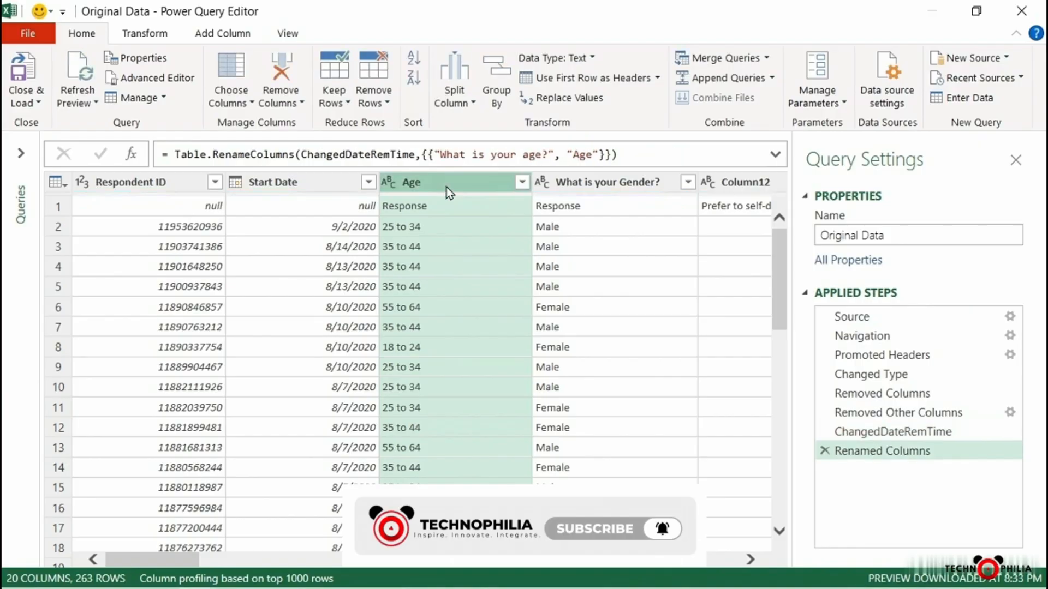
# Rename the "What is your Gender?" column as Gender
pyautogui.click(592, 184)
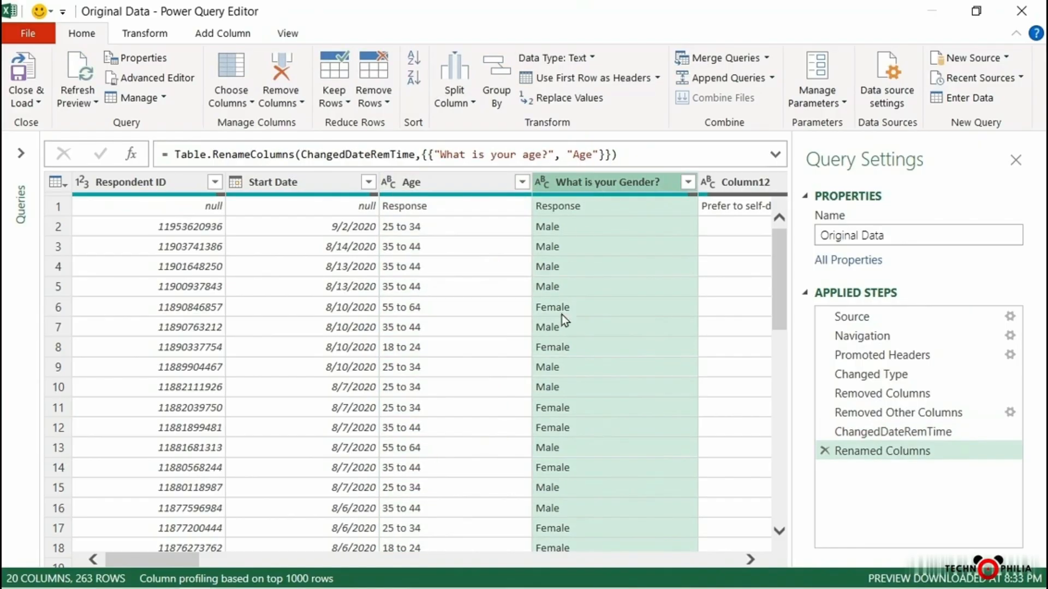
pyautogui.moveTo(181, 557); pyautogui.dragTo(208, 560)
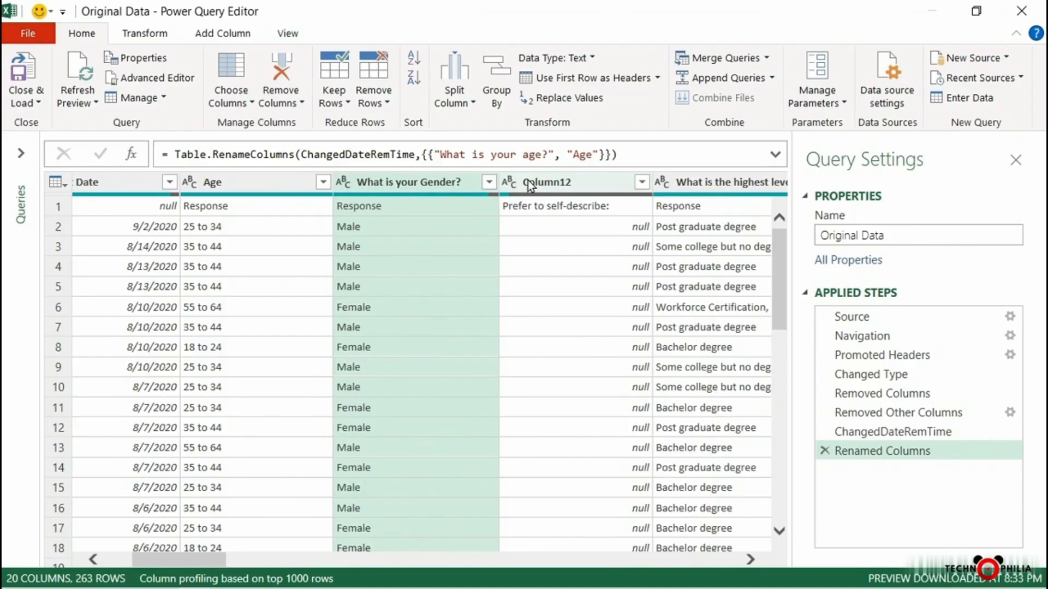
pyautogui.doubleClick(410, 181)
pyautogui.write('Gender')
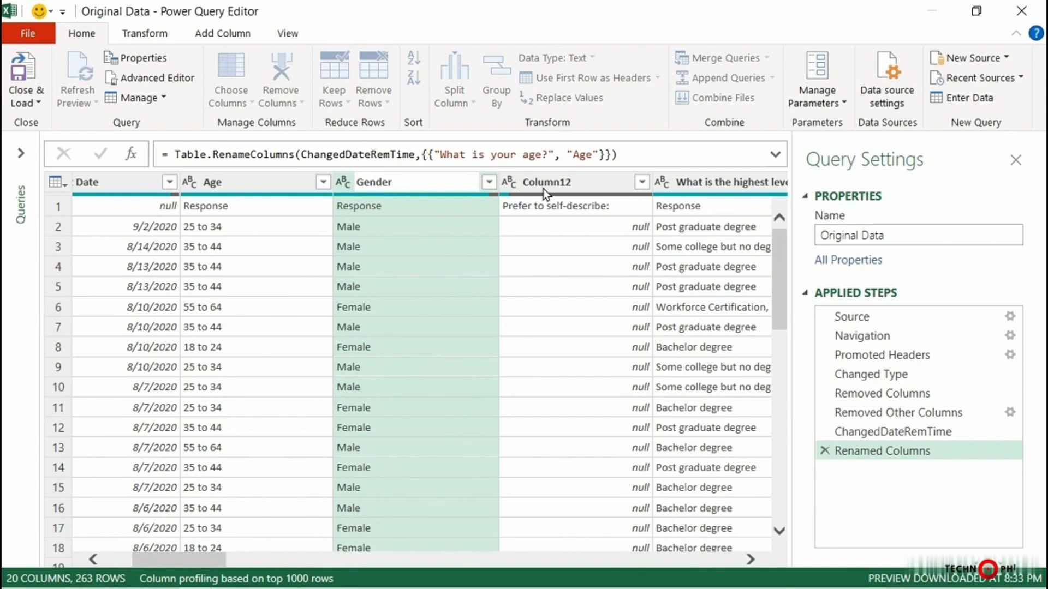
pyautogui.press('Return')
# Rename Column12, which holds the prefer-to-self-describe answers, as SelfDescribe
pyautogui.doubleClick(533, 184)
pyautogui.write('S')
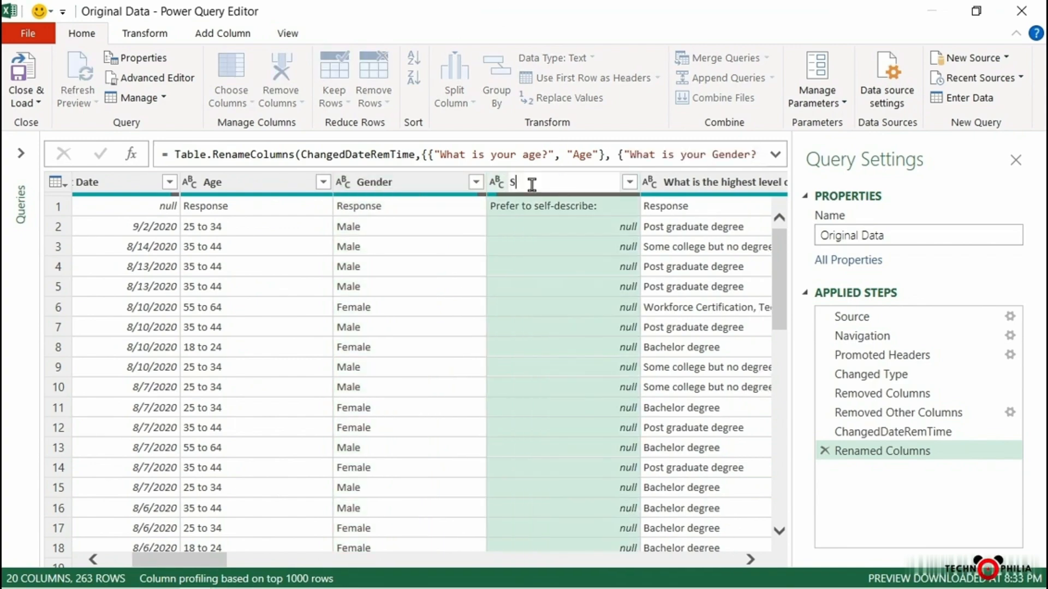
pyautogui.write('elfDescribe')
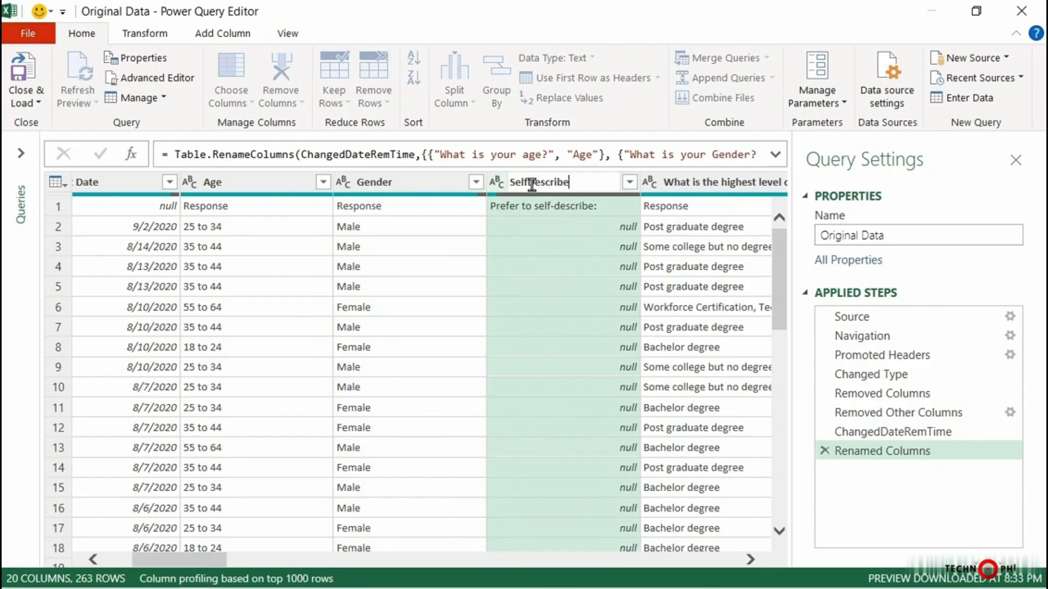
pyautogui.press('Return')
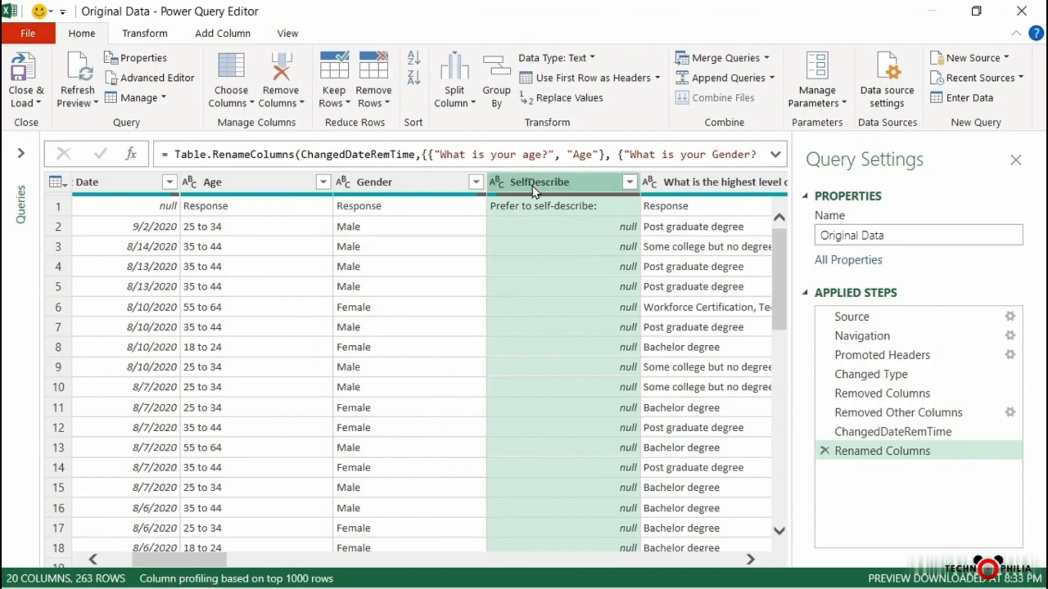
# Rename the "What is the highest level of education you have received?" column as EducationLevel
pyautogui.click(695, 185)
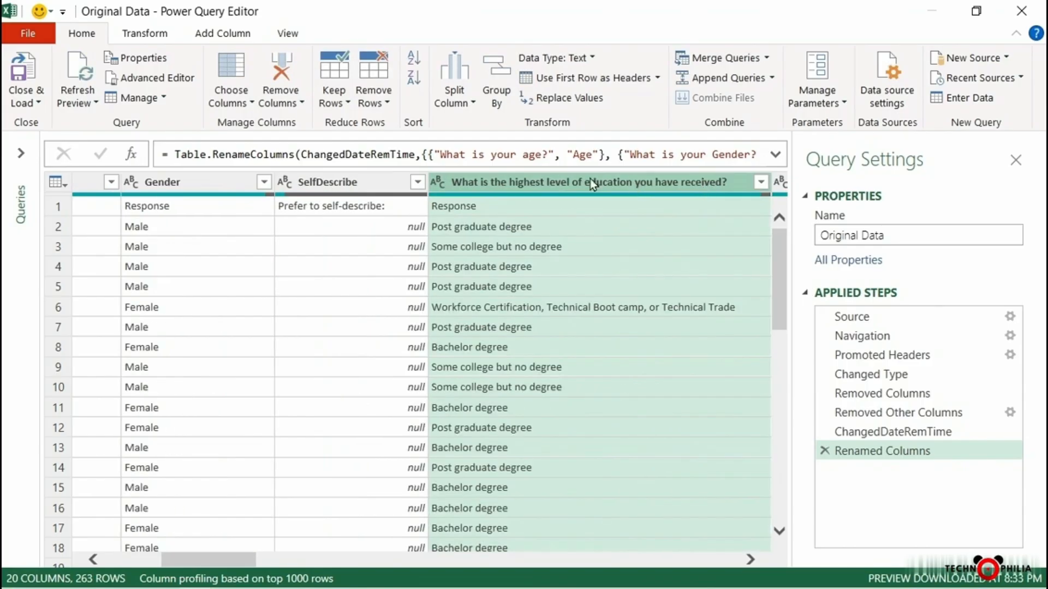
pyautogui.doubleClick(575, 185)
pyautogui.write('E')
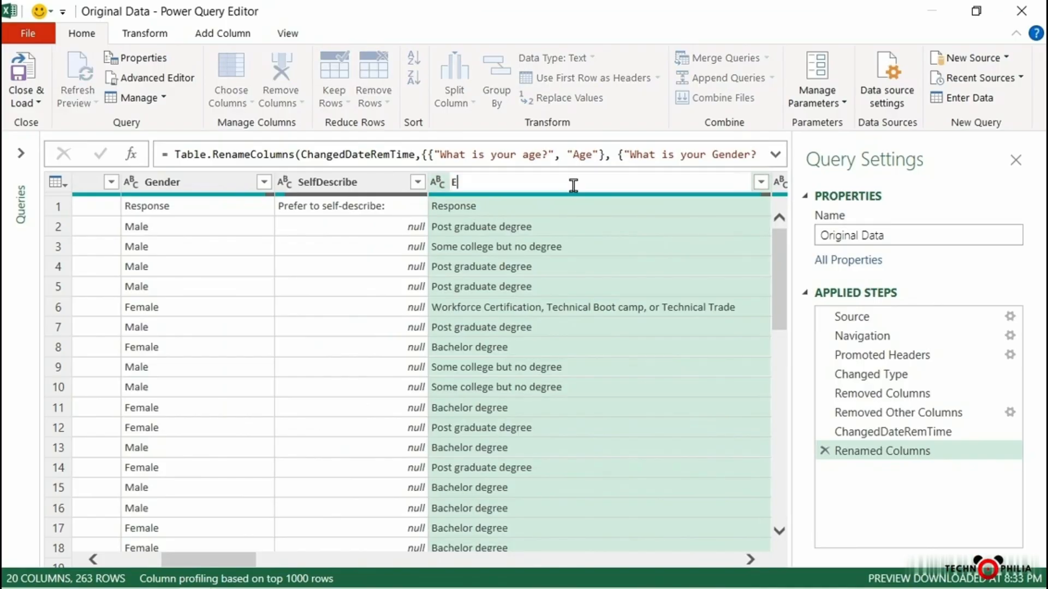
pyautogui.write('ducationLevel')
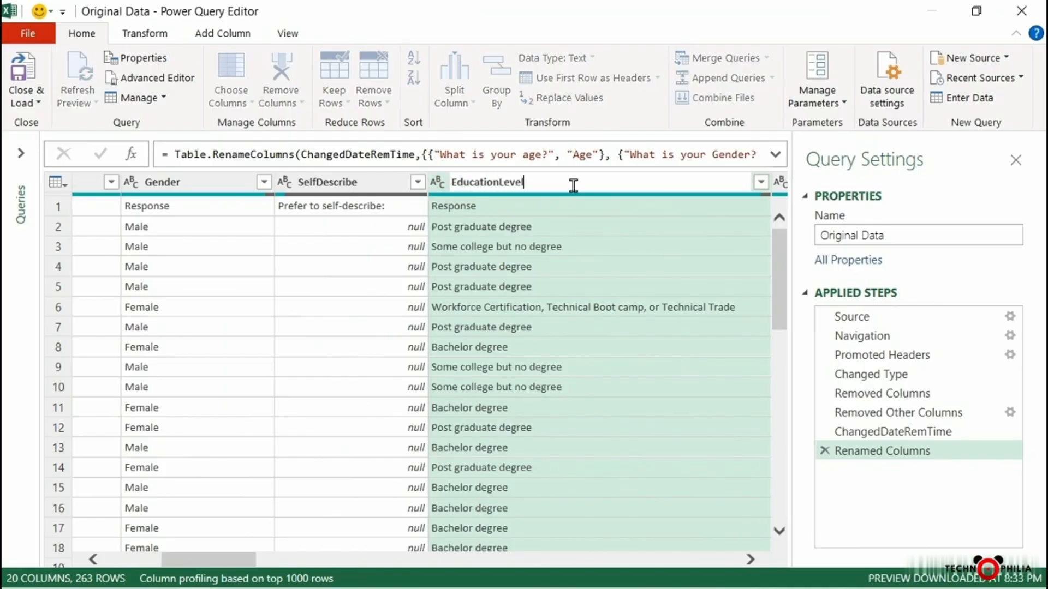
pyautogui.press('Return')
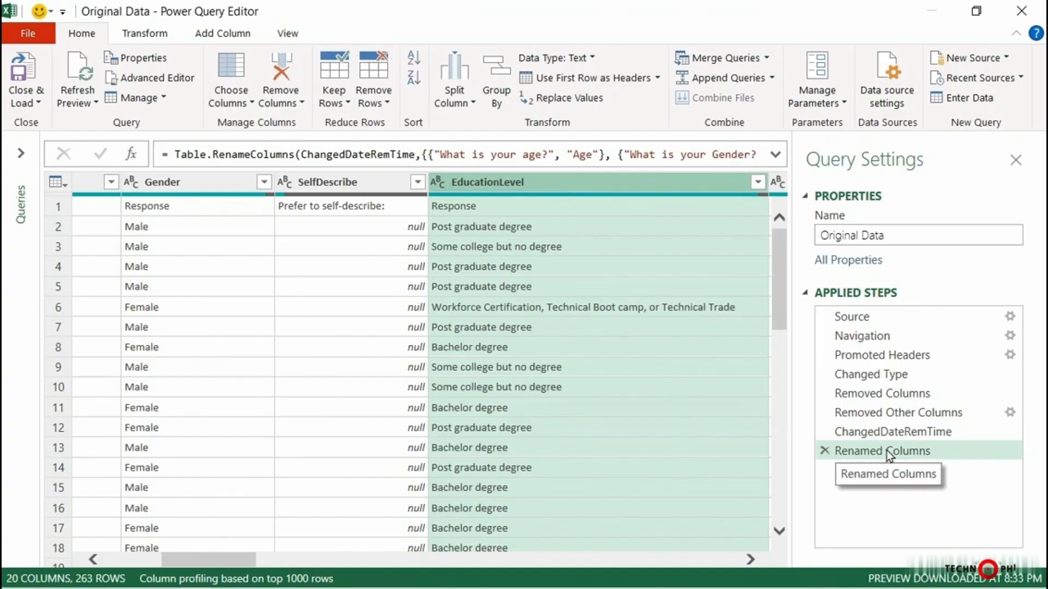
# Examine the full formula of the Renamed Columns step in the expanded formula bar, then collapse it again
pyautogui.click(776, 156)
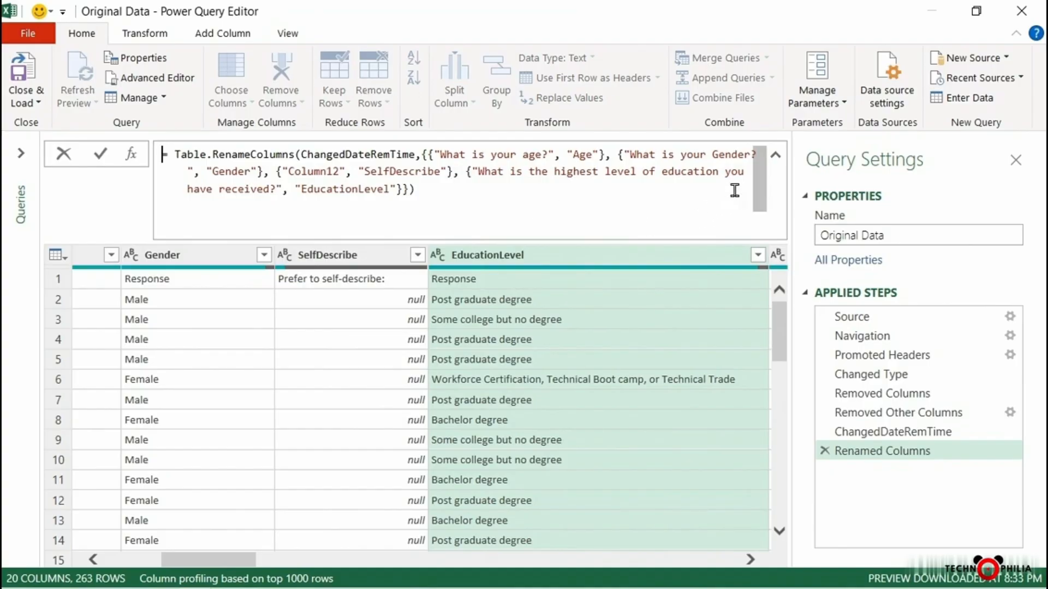
pyautogui.click(778, 154)
pyautogui.click(777, 155)
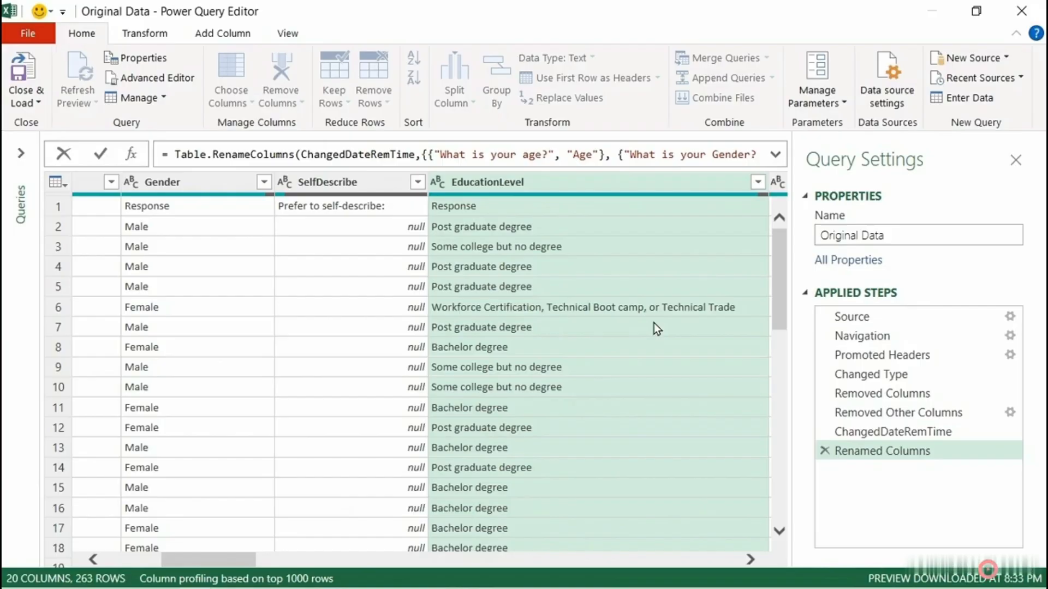
# Merge the Gender and SelfDescribe columns with no separator into a new column named GenderInfo
pyautogui.click(187, 186)
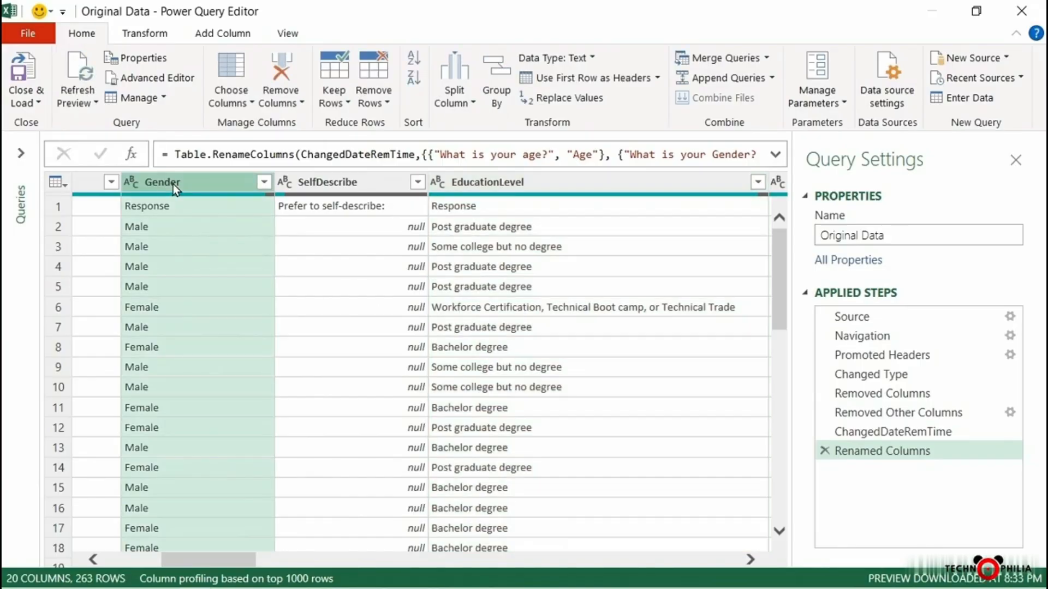
pyautogui.keyDown('ctrl'); pyautogui.click(334, 186); pyautogui.keyUp('ctrl')
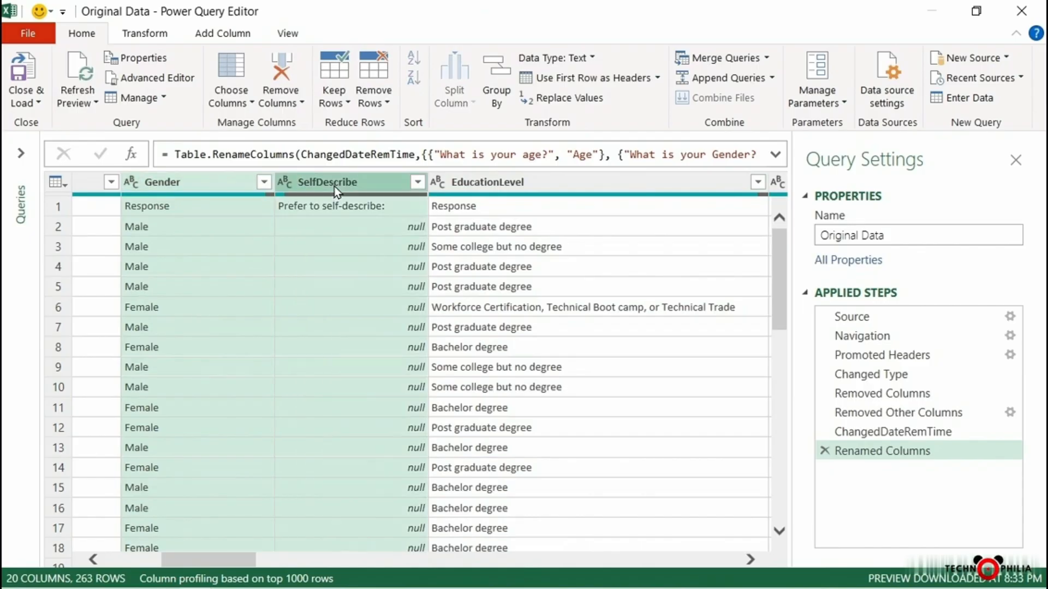
pyautogui.rightClick(334, 186)
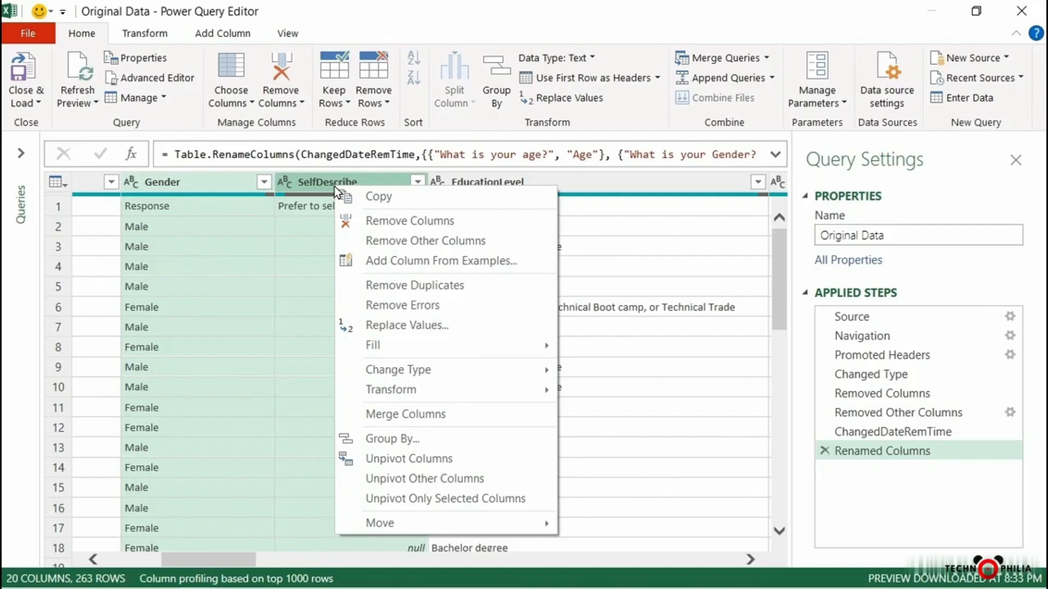
pyautogui.click(375, 414)
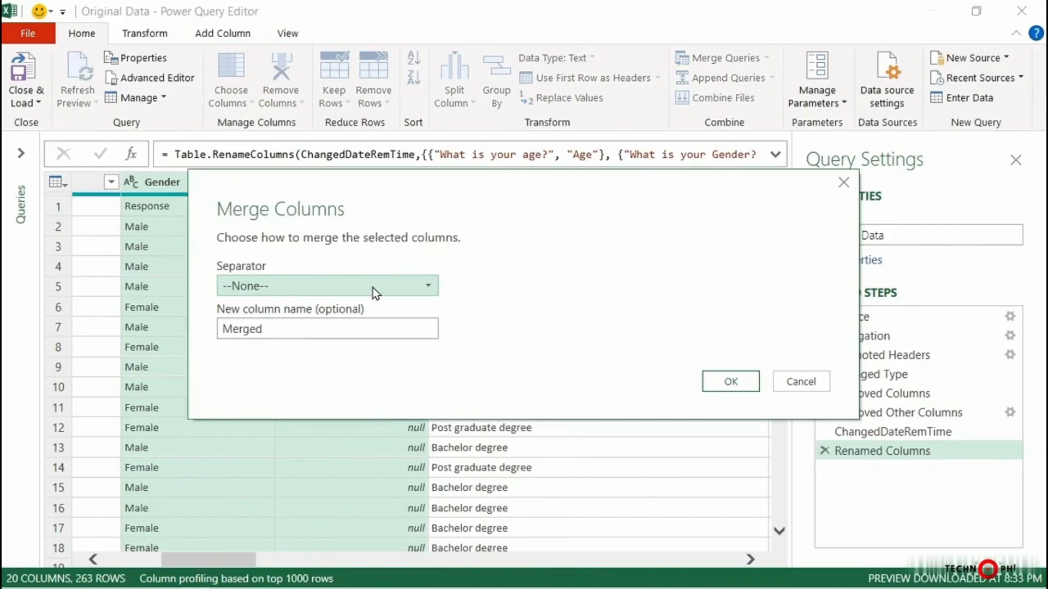
pyautogui.click(375, 292)
pyautogui.click(372, 289)
pyautogui.moveTo(299, 332); pyautogui.dragTo(223, 330)
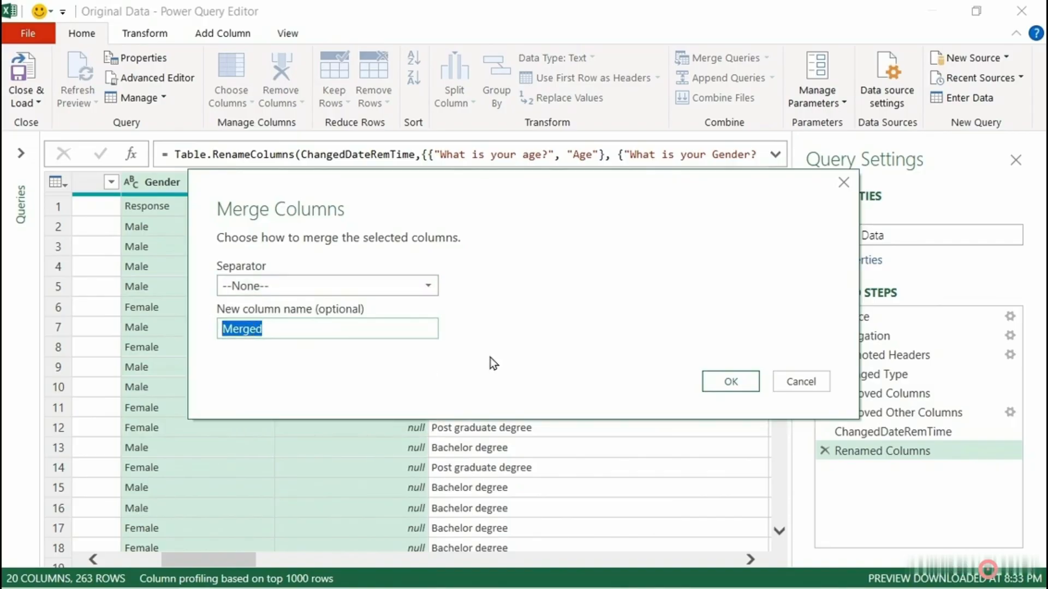
pyautogui.write('Ge')
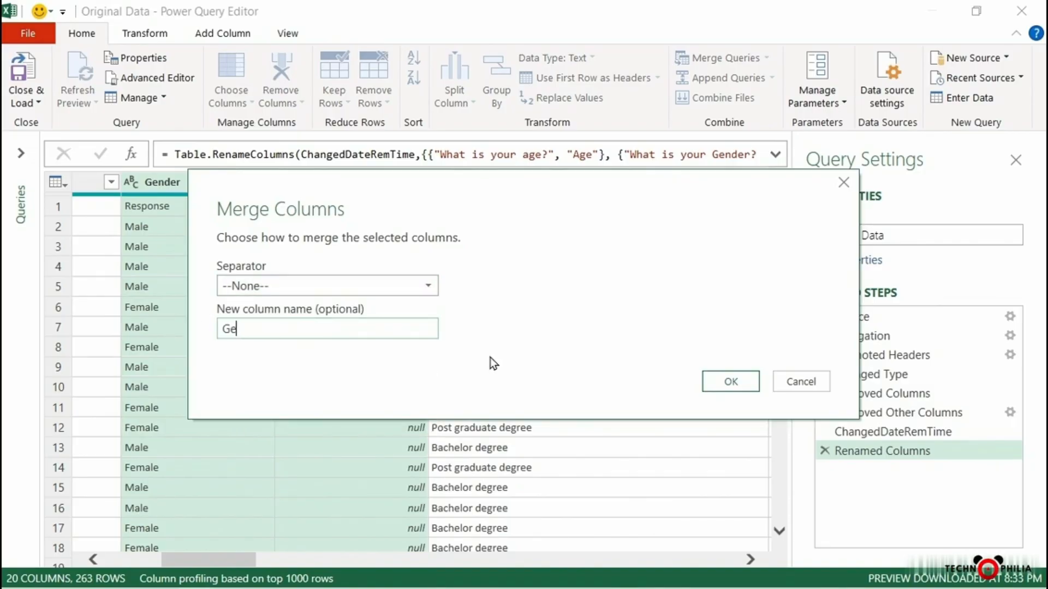
pyautogui.write('nderInfo')
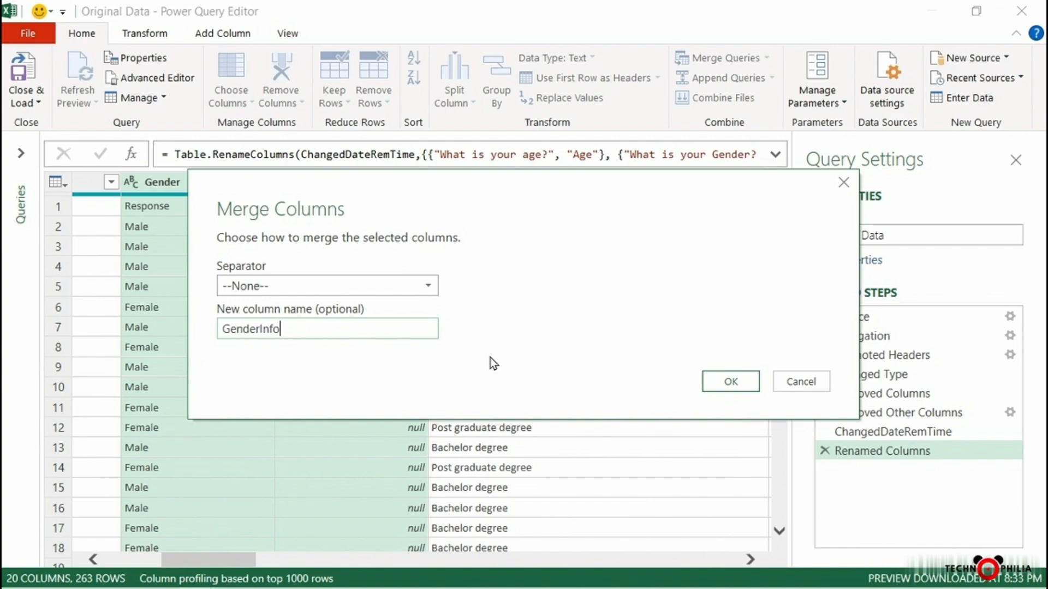
pyautogui.click(728, 381)
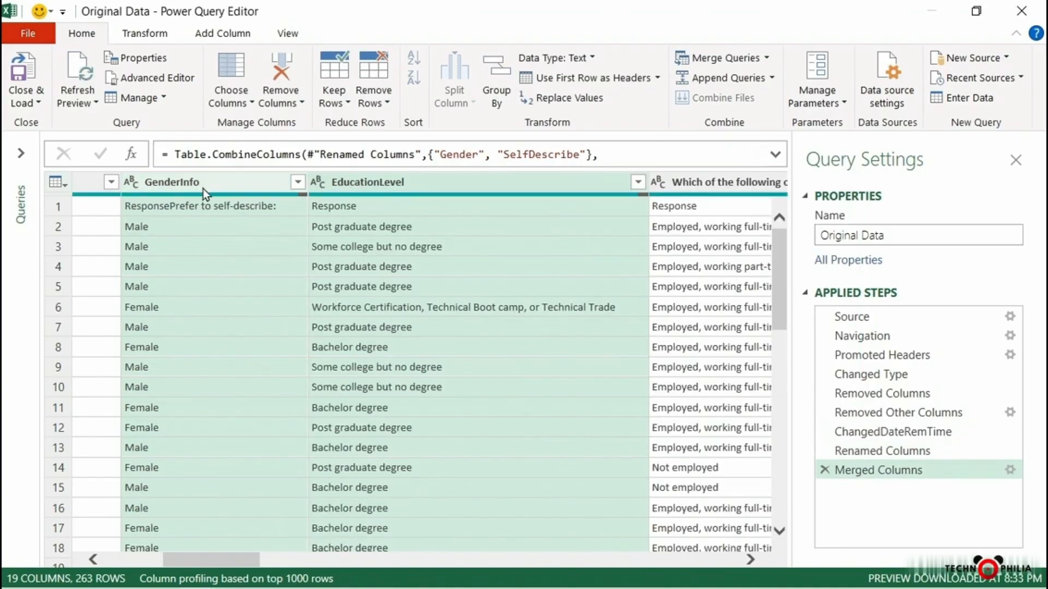
# Select the GenderInfo column and review the settings of the Merged Columns step without changing them
pyautogui.click(187, 181)
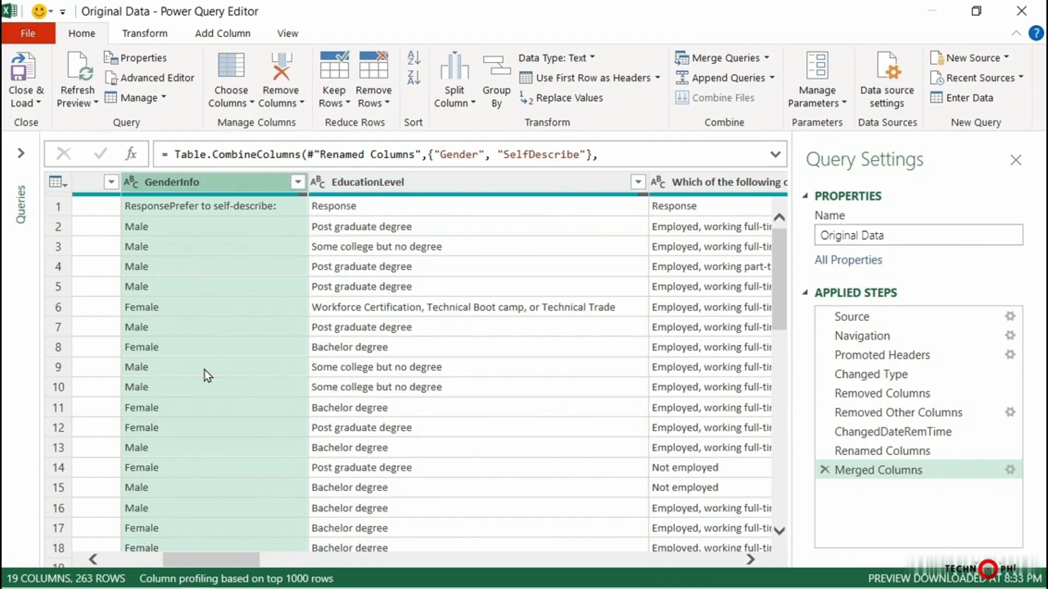
pyautogui.click(1012, 471)
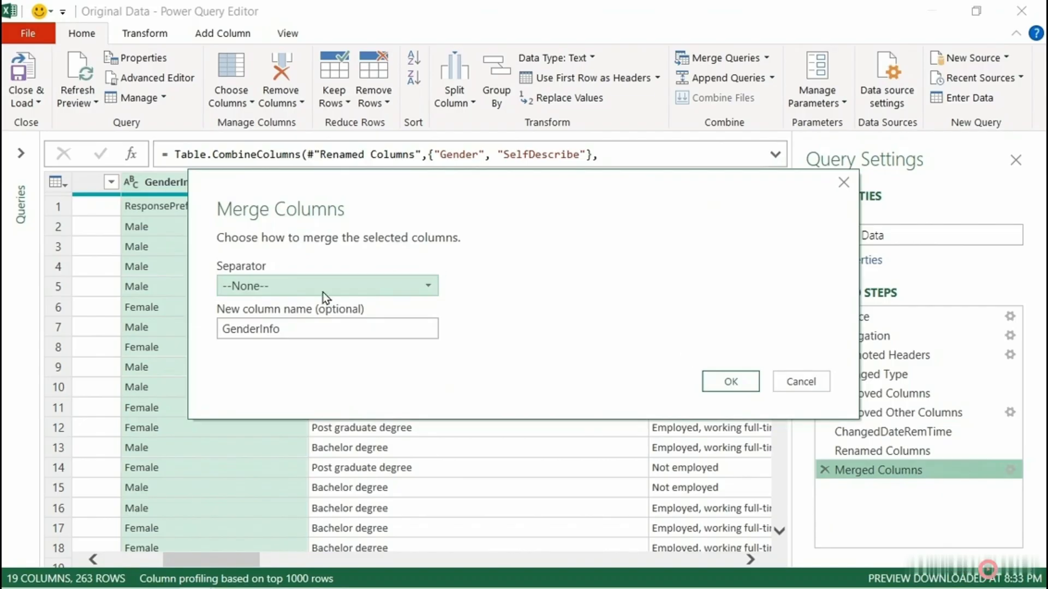
pyautogui.click(788, 386)
# Rename the Merged Columns applied step as GenderCombined
pyautogui.rightClick(874, 472)
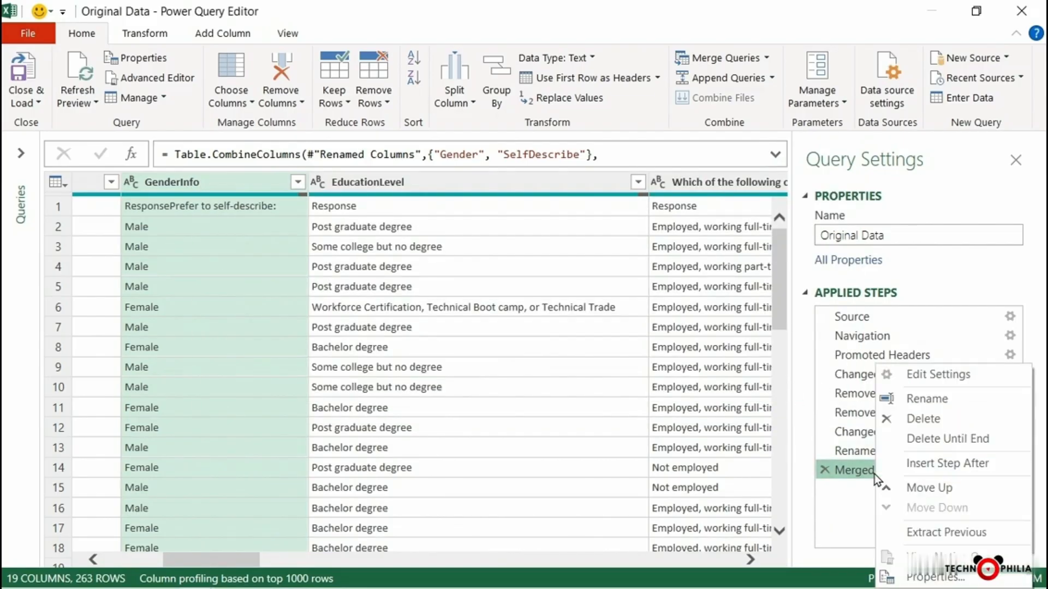
pyautogui.click(934, 401)
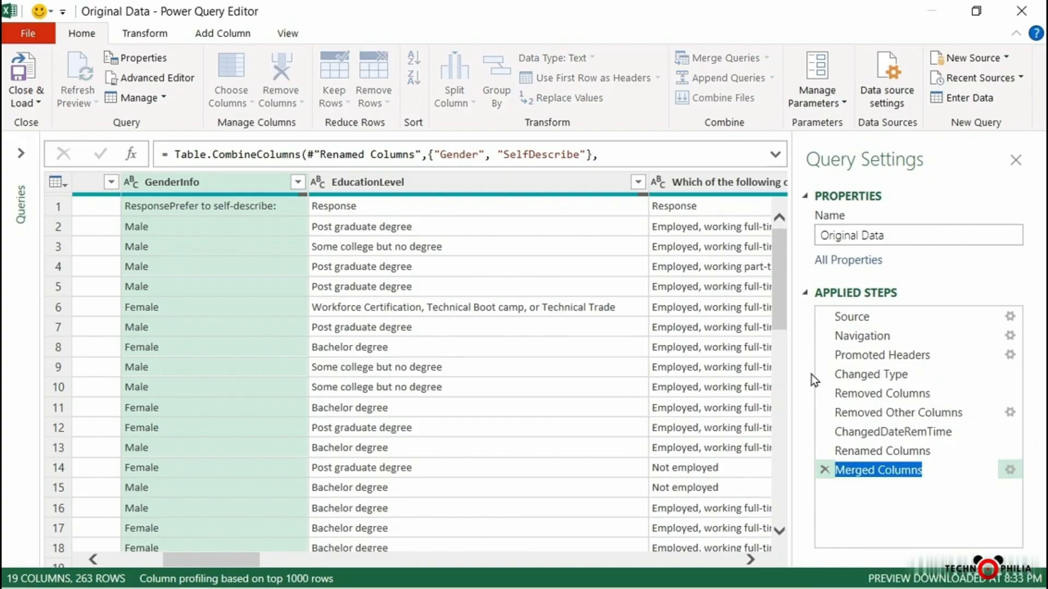
pyautogui.write('Gender')
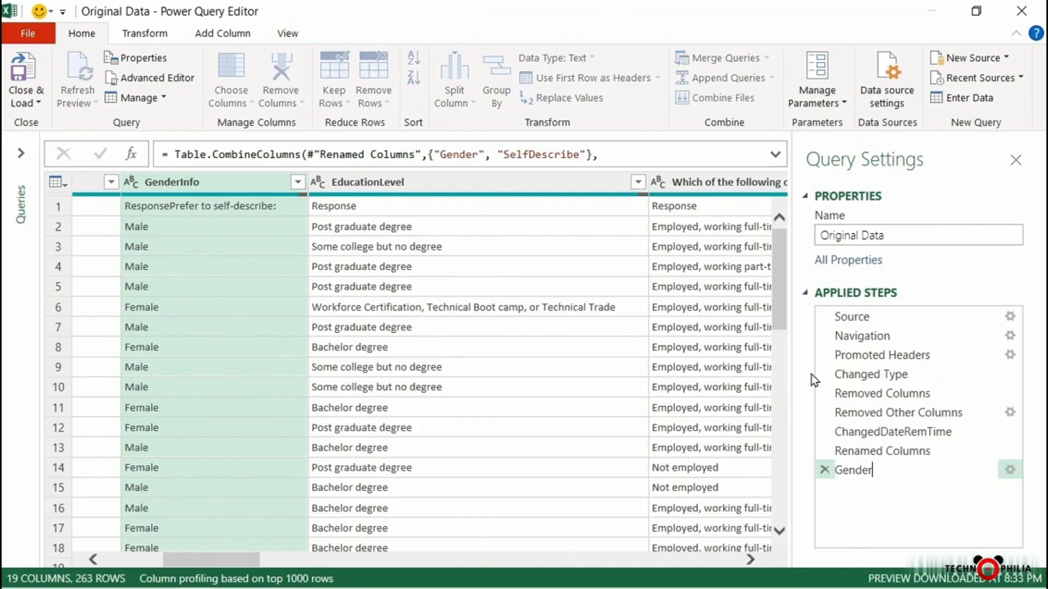
pyautogui.write('Combined')
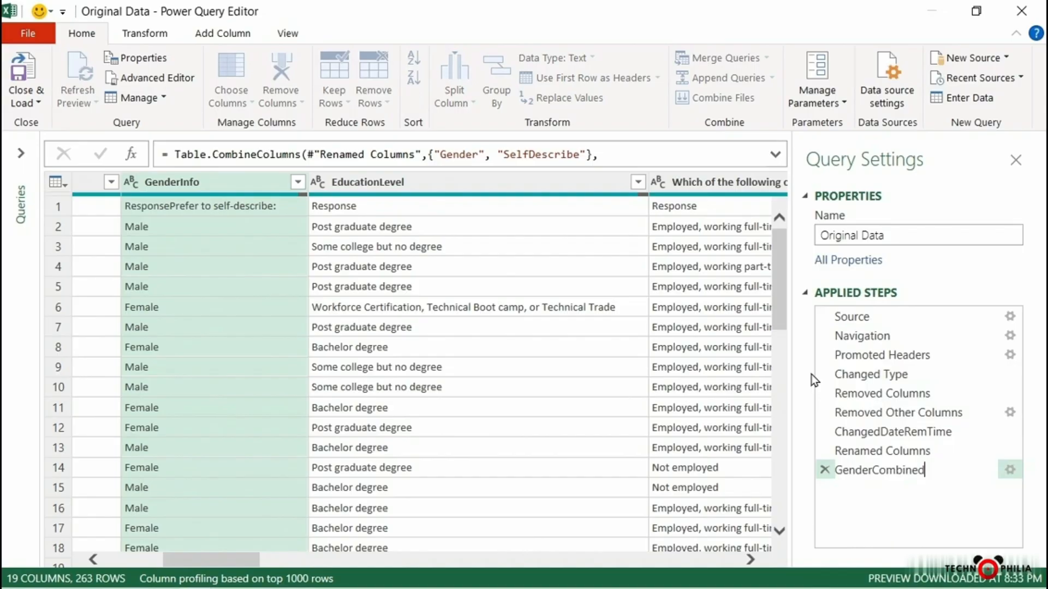
pyautogui.press('Return')
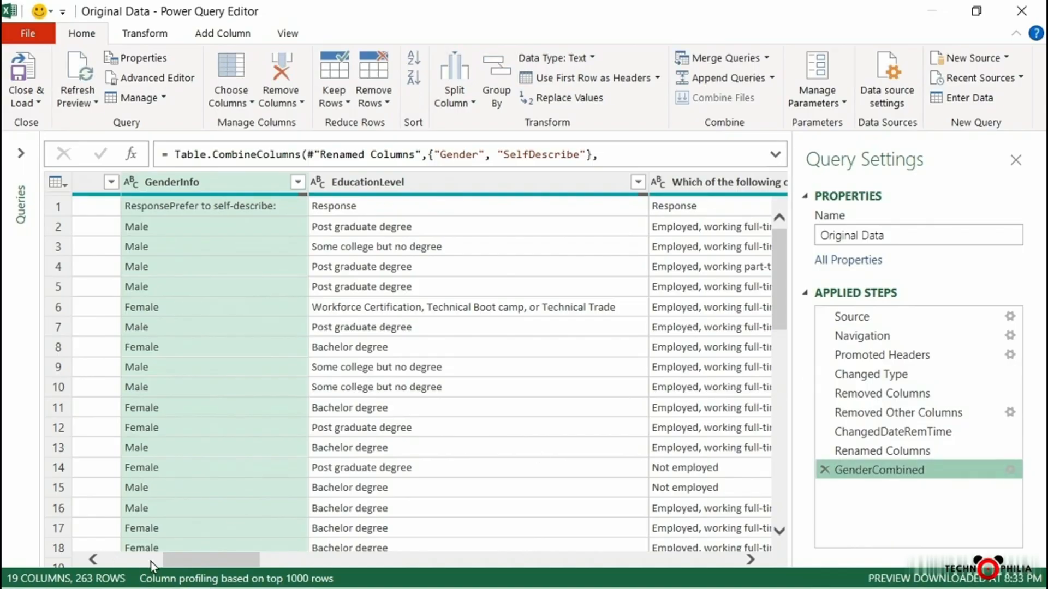
# Filter the Respondent ID column to exclude null values, removing the secondary header row
pyautogui.moveTo(194, 562); pyautogui.dragTo(133, 558)
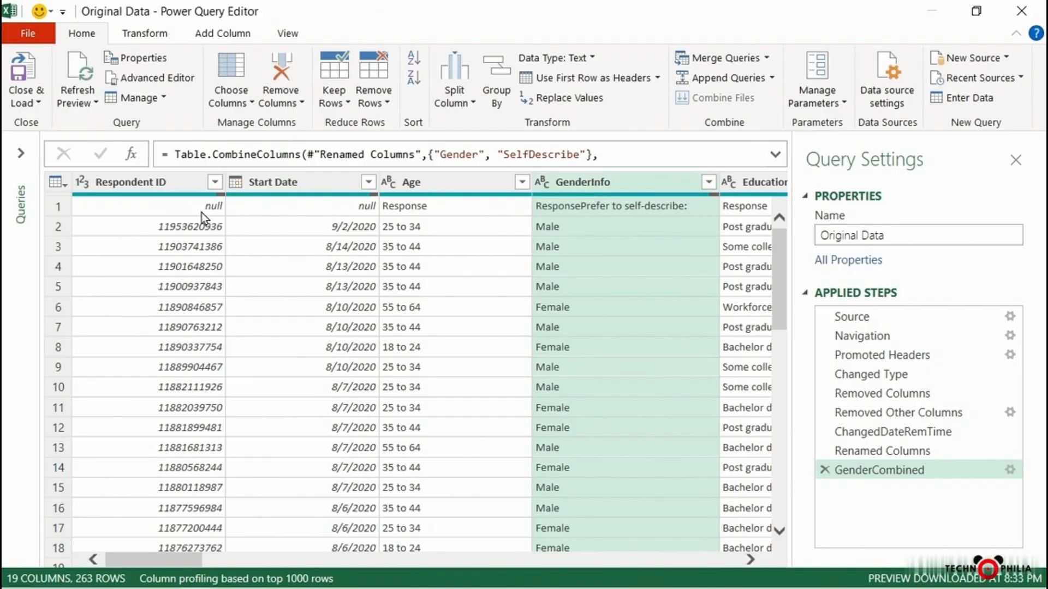
pyautogui.click(215, 182)
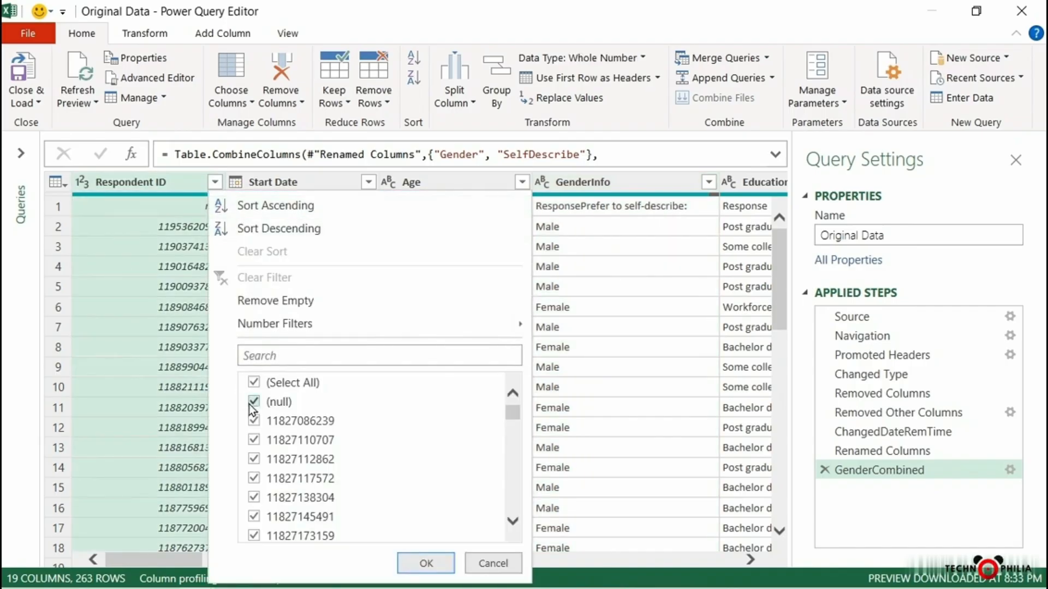
pyautogui.click(254, 403)
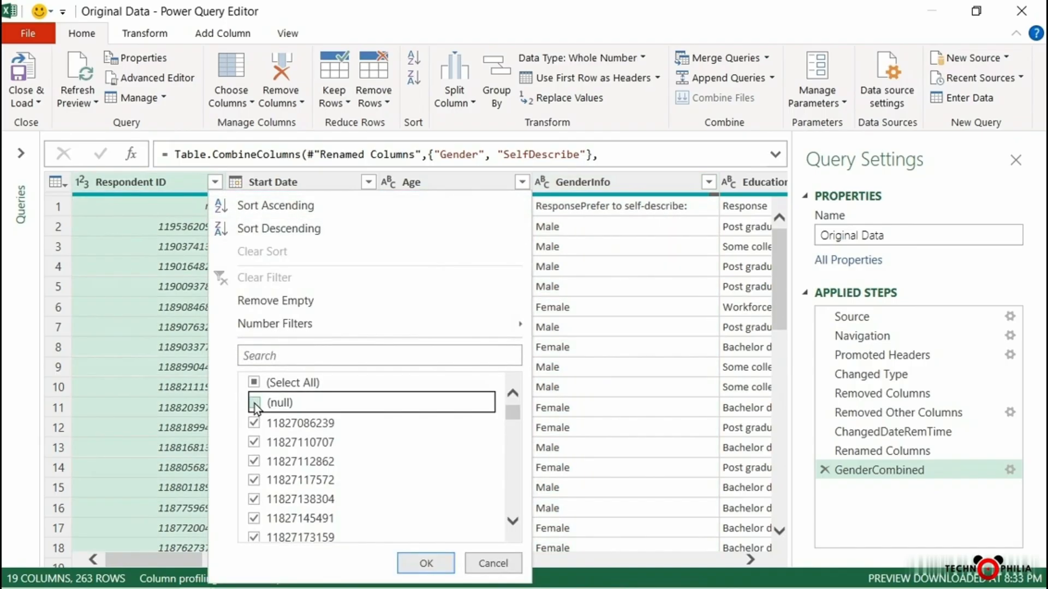
pyautogui.click(426, 563)
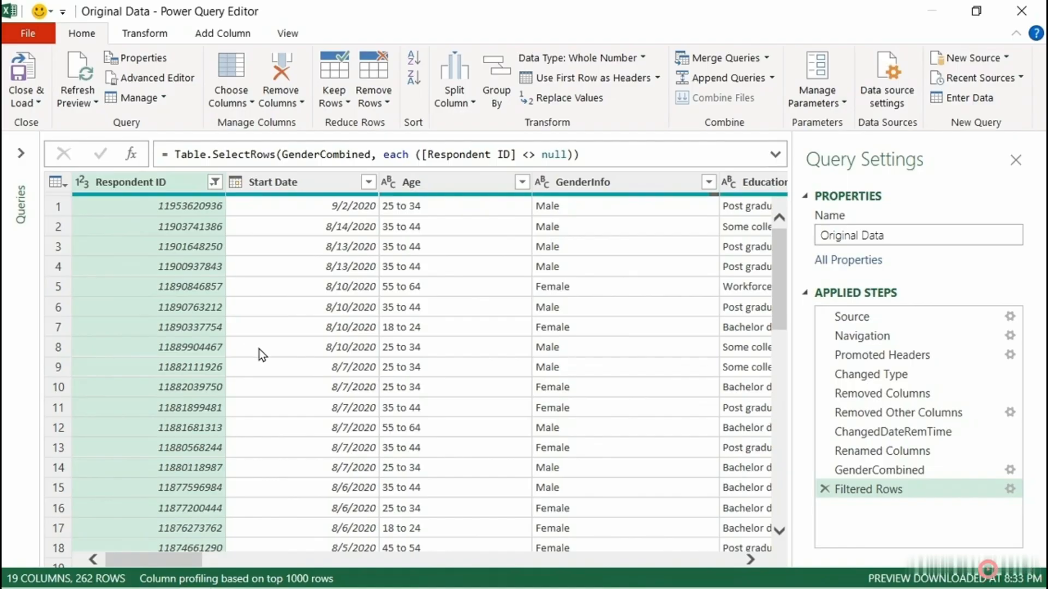
# Rename the Filtered Rows applied step as RemSecHeader
pyautogui.rightClick(892, 491)
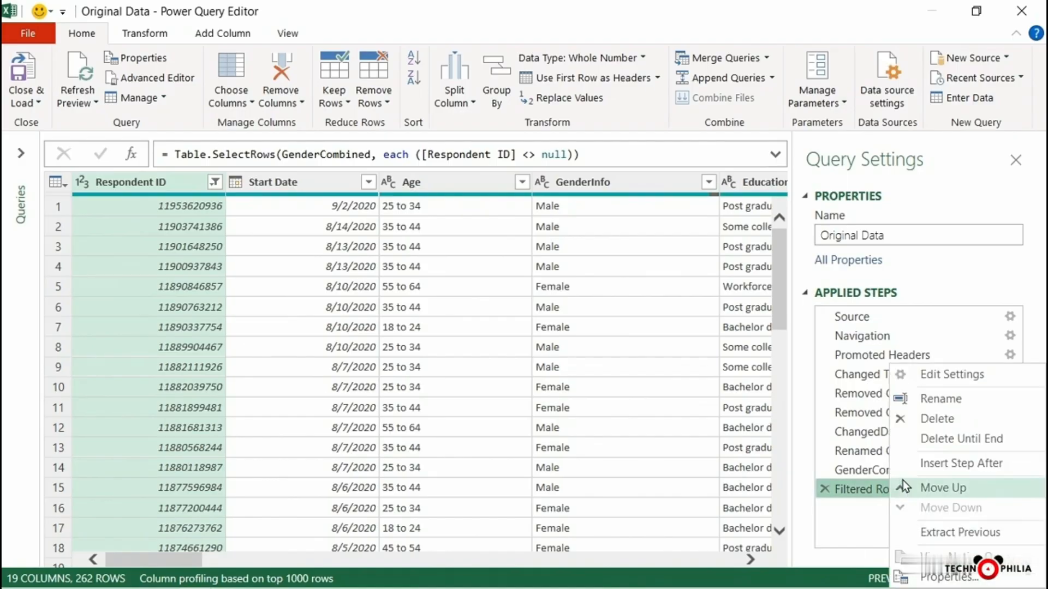
pyautogui.click(941, 399)
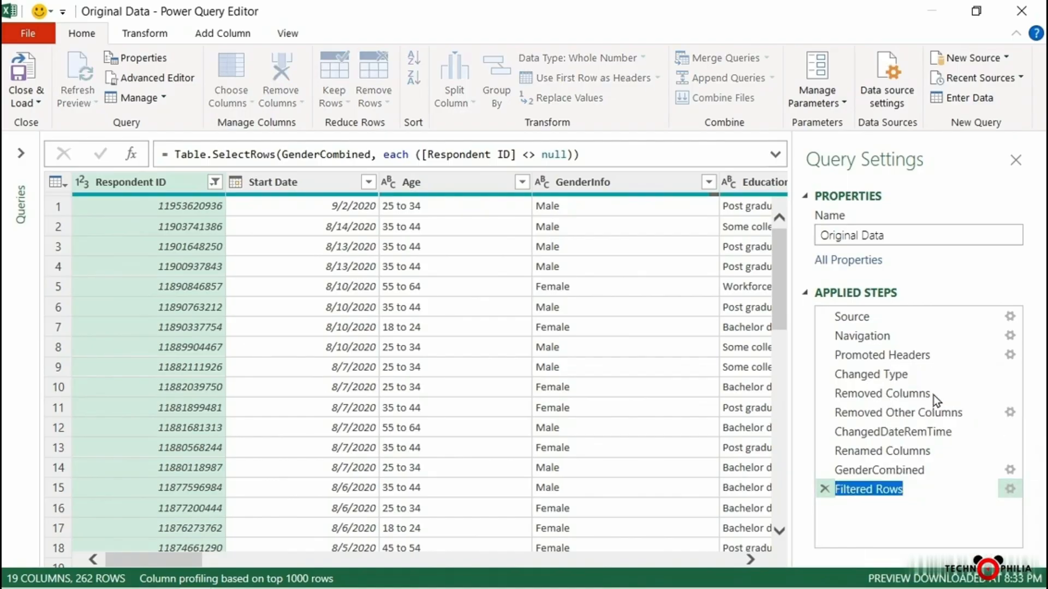
pyautogui.write('RemS')
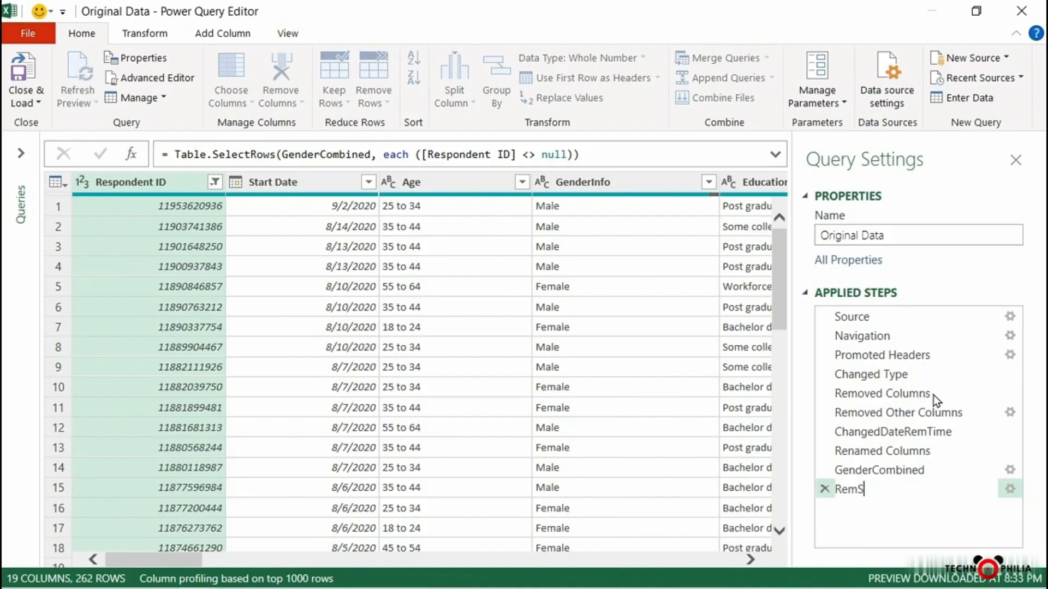
pyautogui.write('ecHeade')
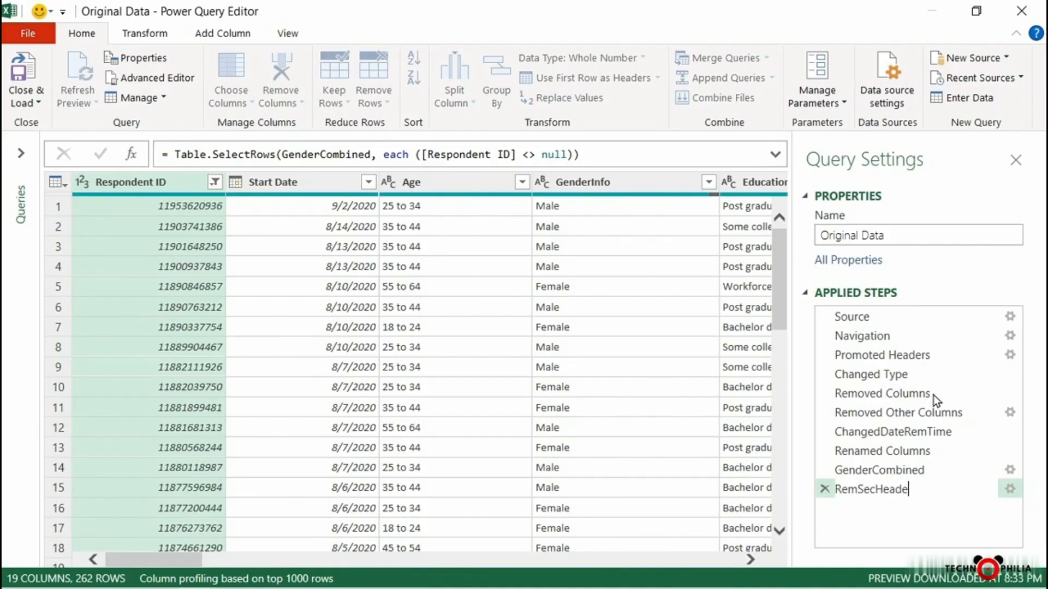
pyautogui.write('r')
pyautogui.press('Return')
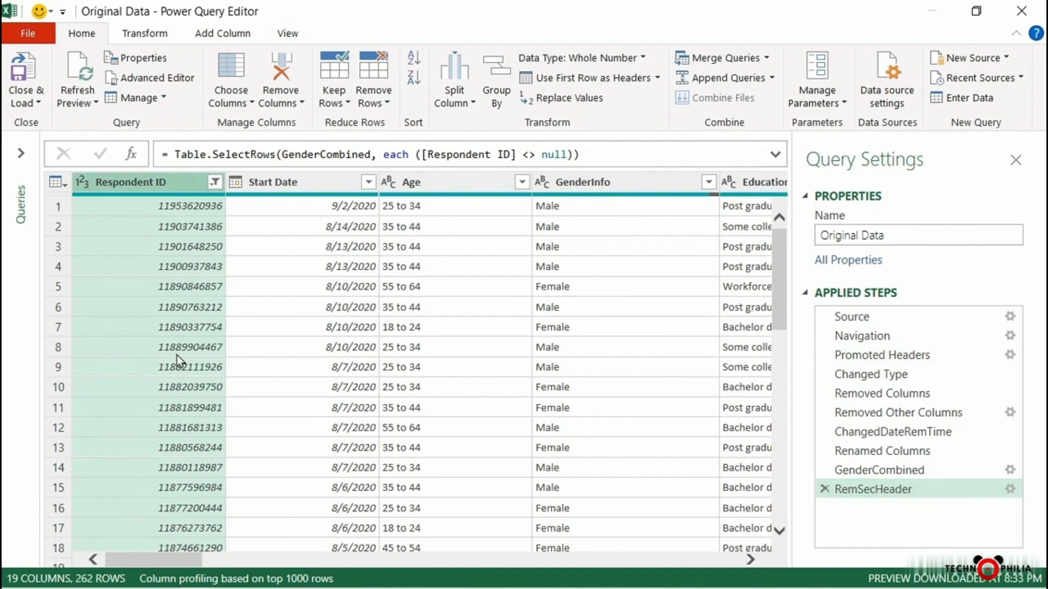
# Close the query editor and load the cleaned Original Data query into the Excel workbook as a table
pyautogui.click(29, 73)
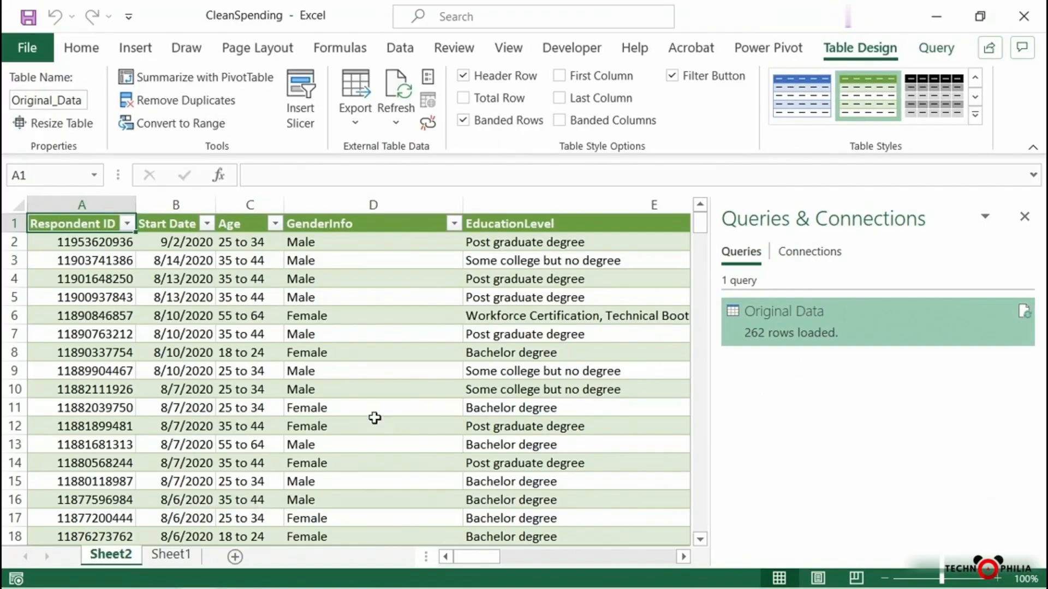
pyautogui.click(477, 557)
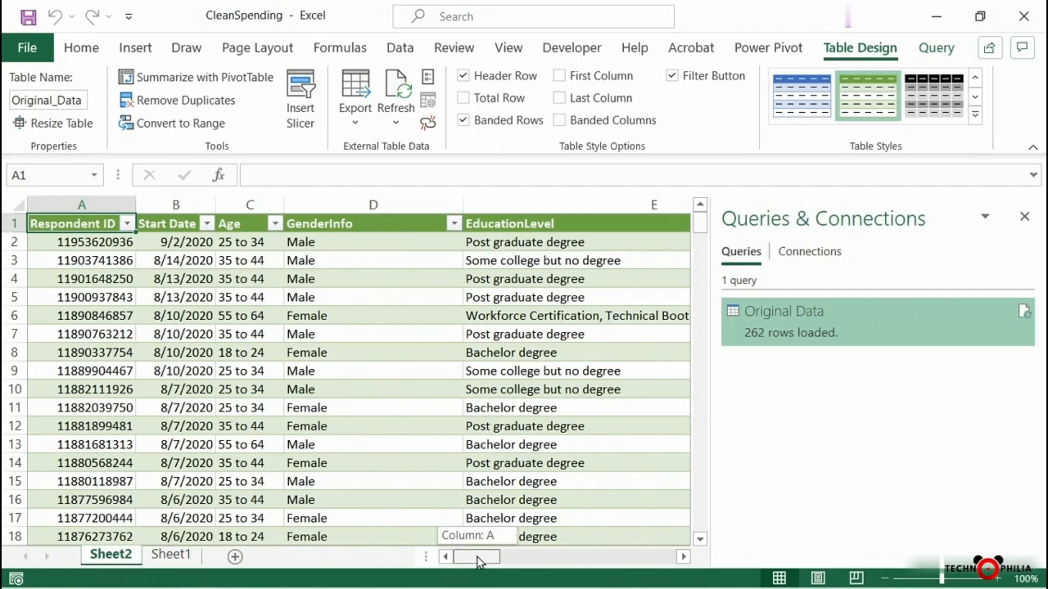